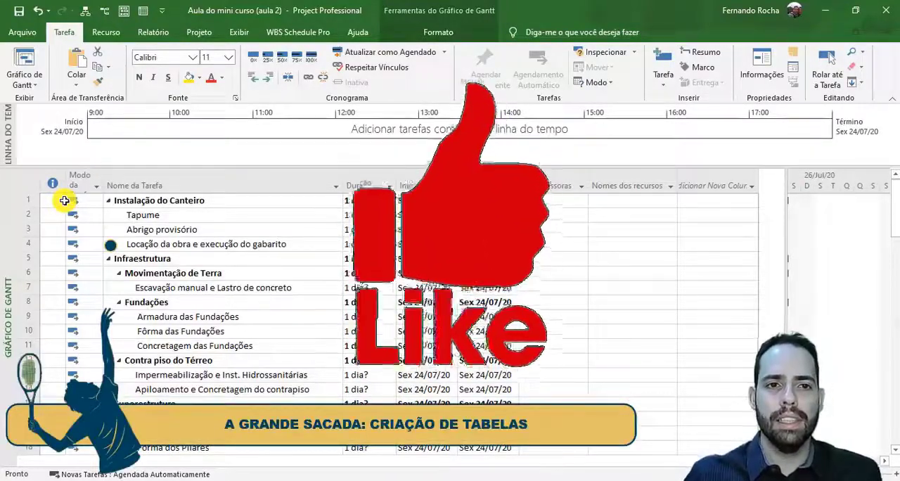
# - Review the built-in task tables on offer and the columns of the current Entrada table
pyautogui.click(240, 32)
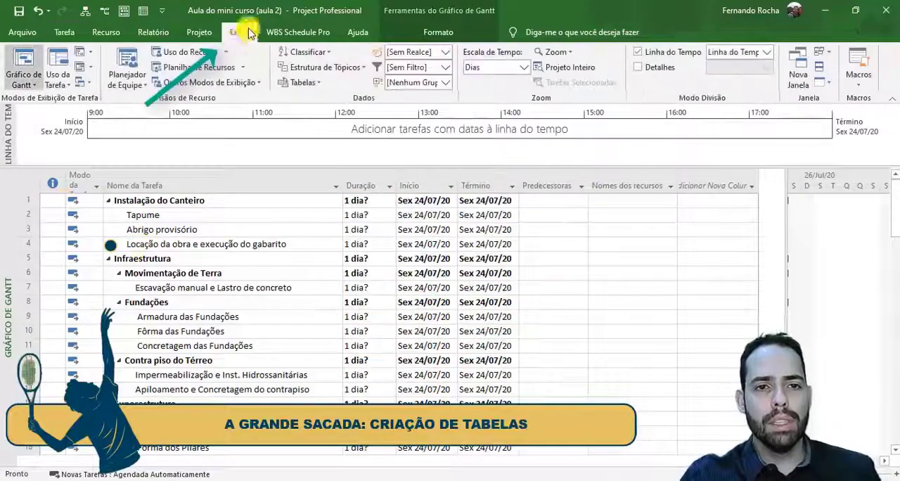
pyautogui.click(324, 89)
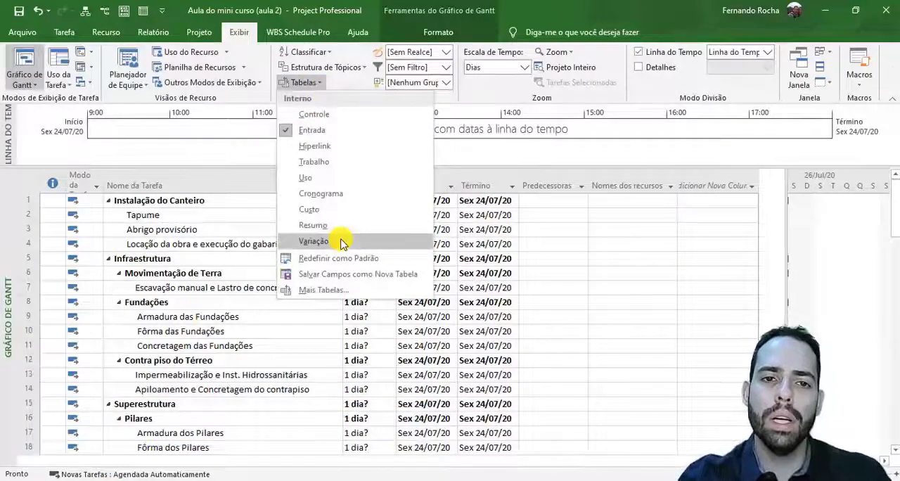
pyautogui.click(320, 84)
pyautogui.moveTo(52, 199); pyautogui.dragTo(685, 415)
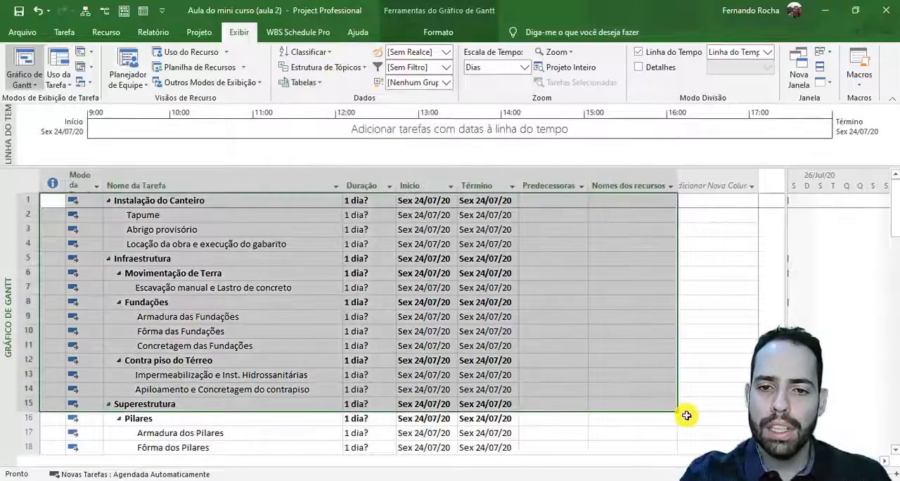
pyautogui.click(643, 331)
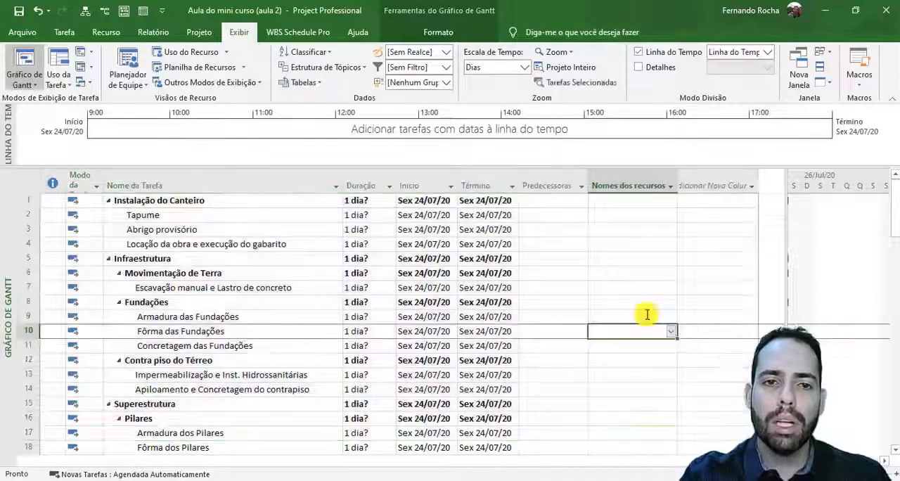
# - Display the Controle, Trabalho and Cronograma tables in turn to compare their columns
pyautogui.click(311, 86)
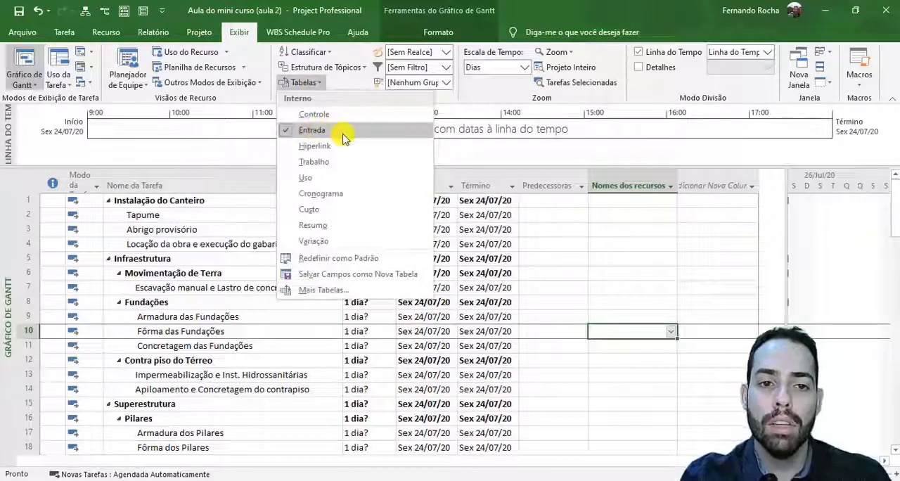
pyautogui.click(382, 120)
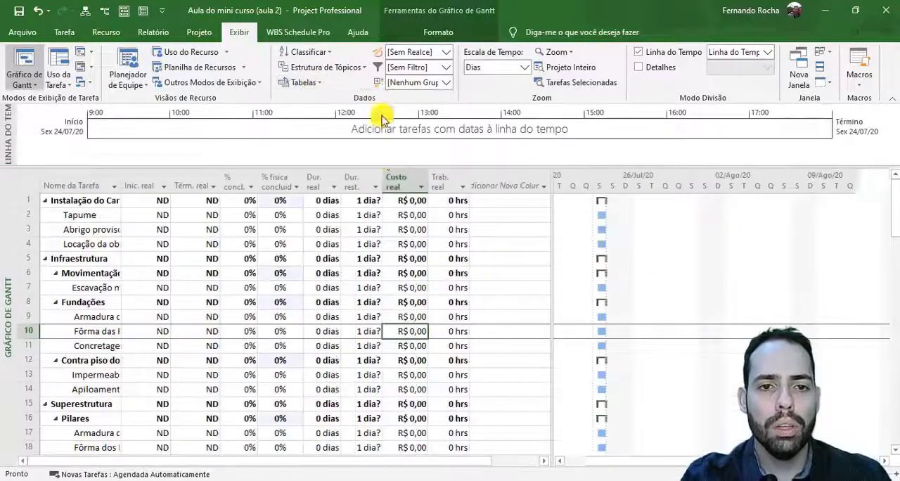
pyautogui.click(318, 85)
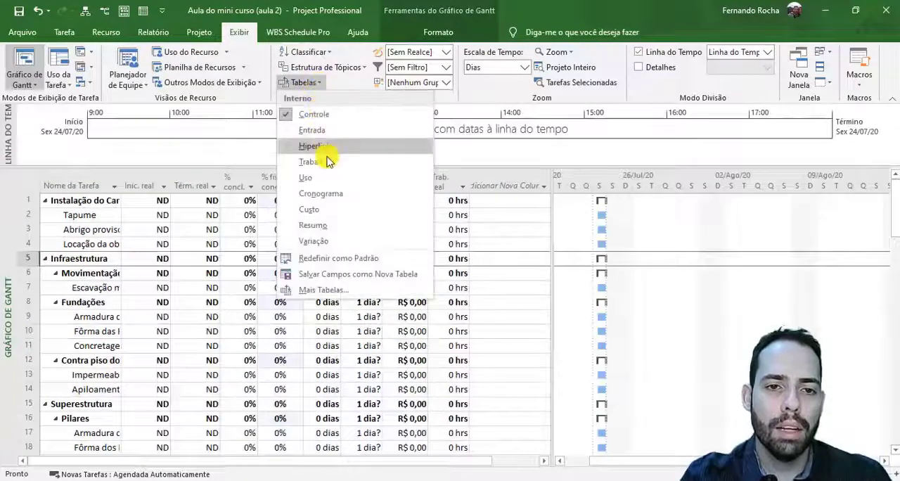
pyautogui.click(313, 161)
pyautogui.moveTo(131, 181); pyautogui.dragTo(362, 184)
pyautogui.click(303, 82)
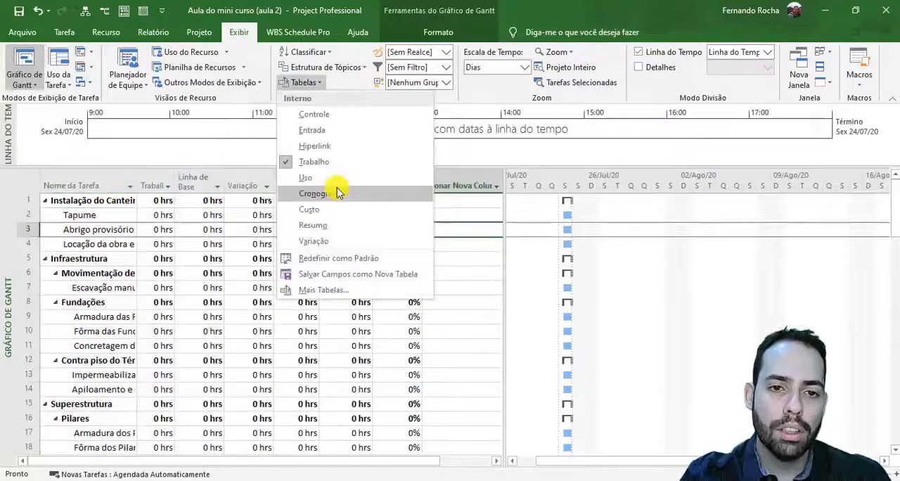
pyautogui.click(336, 190)
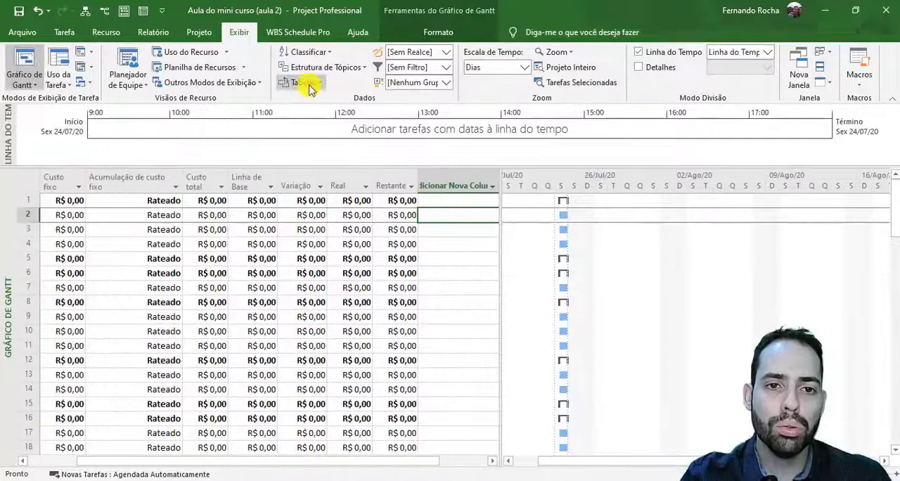
# - Start a new custom task table and name it "Duração pela Produtividade da Equipe"
pyautogui.click(310, 85)
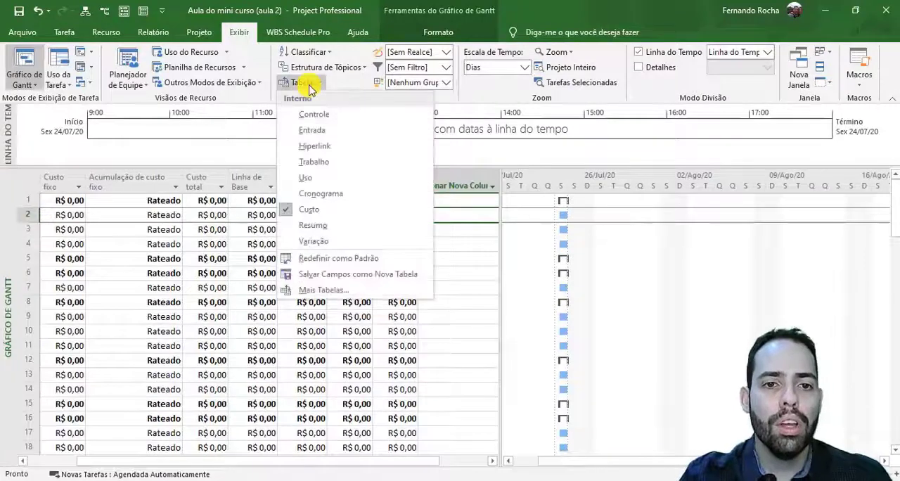
pyautogui.click(316, 291)
pyautogui.moveTo(279, 104); pyautogui.dragTo(285, 160)
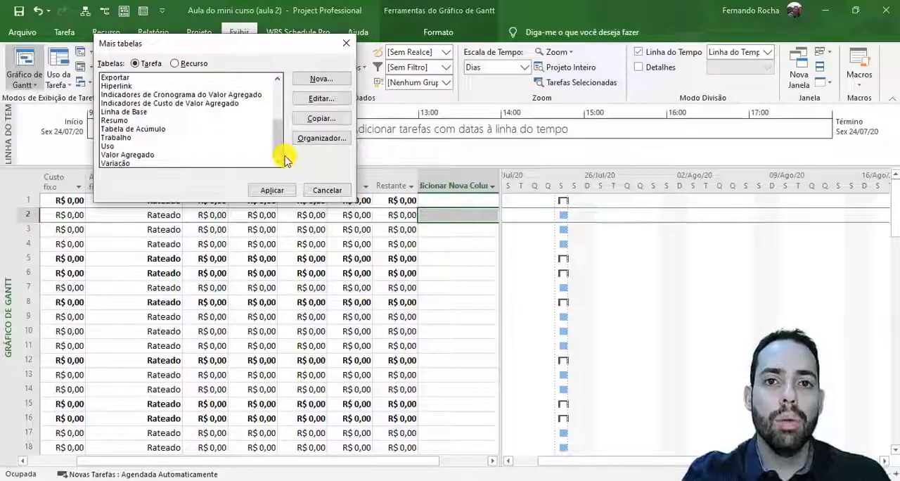
pyautogui.click(319, 79)
pyautogui.write('D')
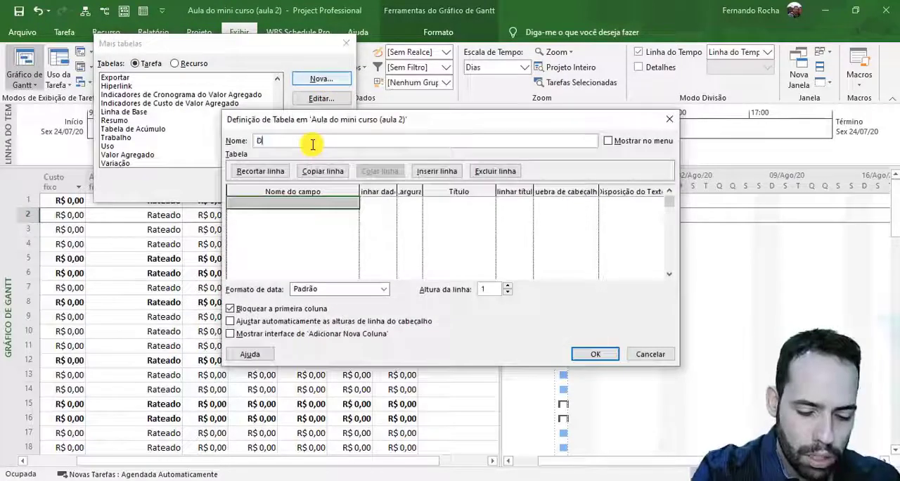
pyautogui.write('uração ')
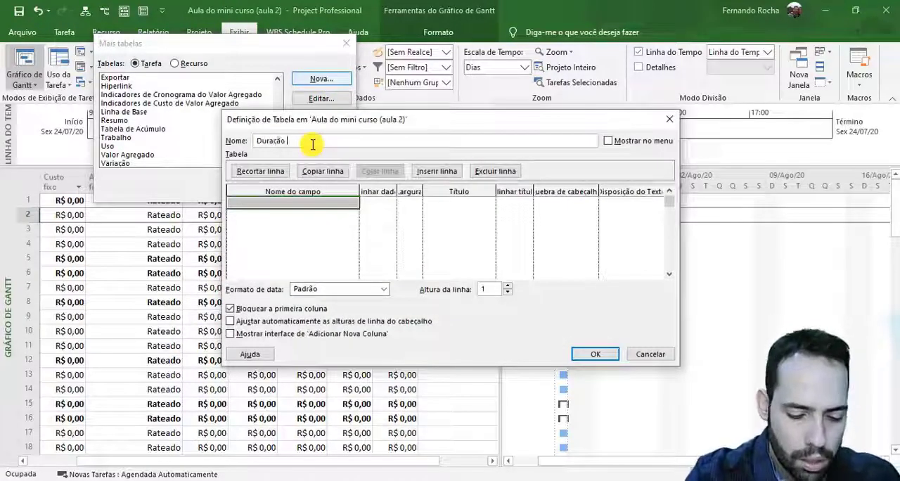
pyautogui.write('pela')
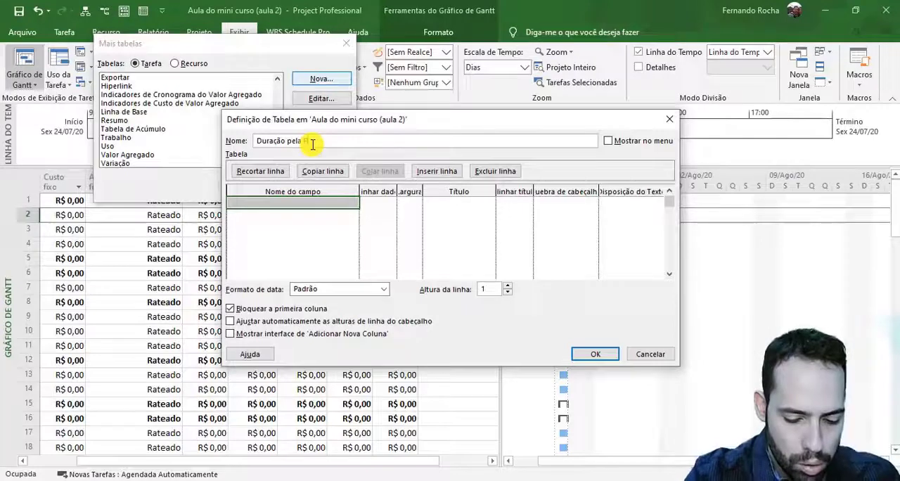
pyautogui.write(' Produtivida')
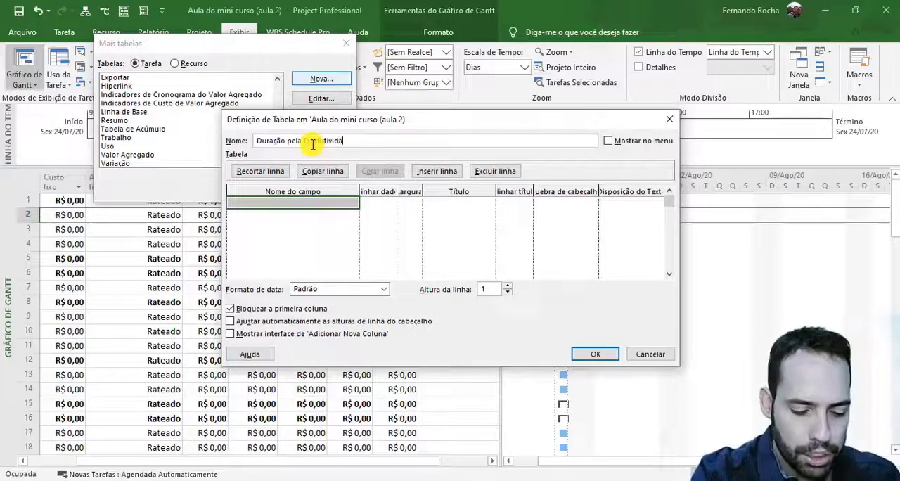
pyautogui.write('de da Eq')
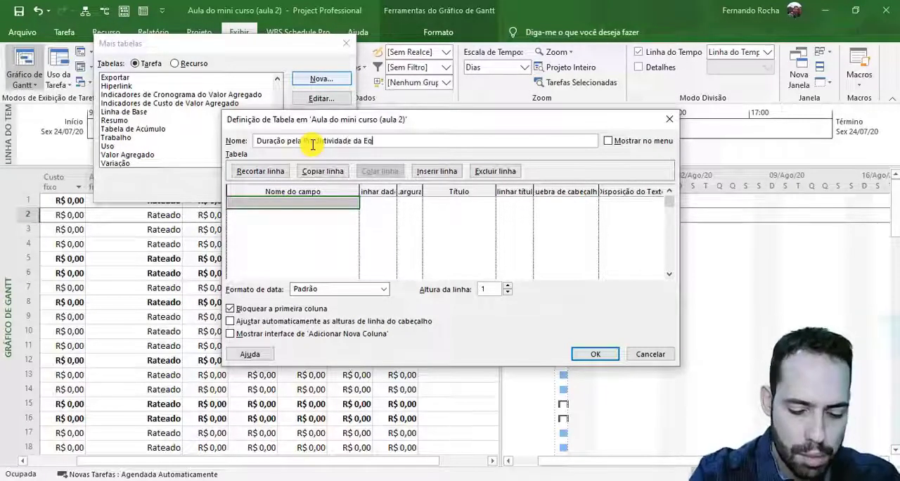
pyautogui.write('uipe')
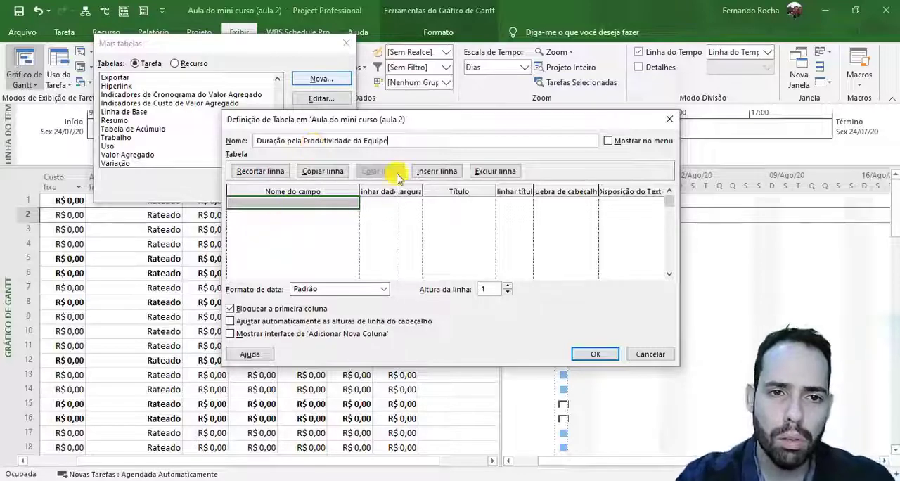
# - Add the Id field with width 5 and the Nome field as the first two rows of the table definition
pyautogui.click(295, 203)
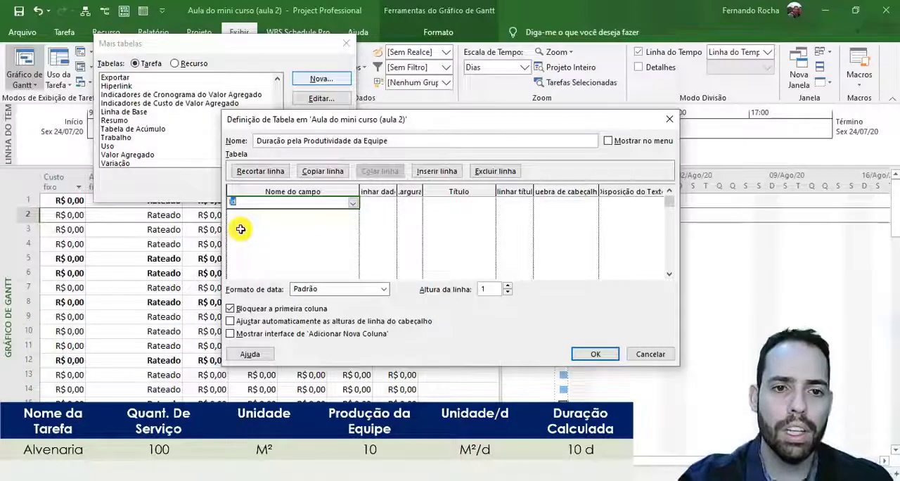
pyautogui.write('Id')
pyautogui.press('Return')
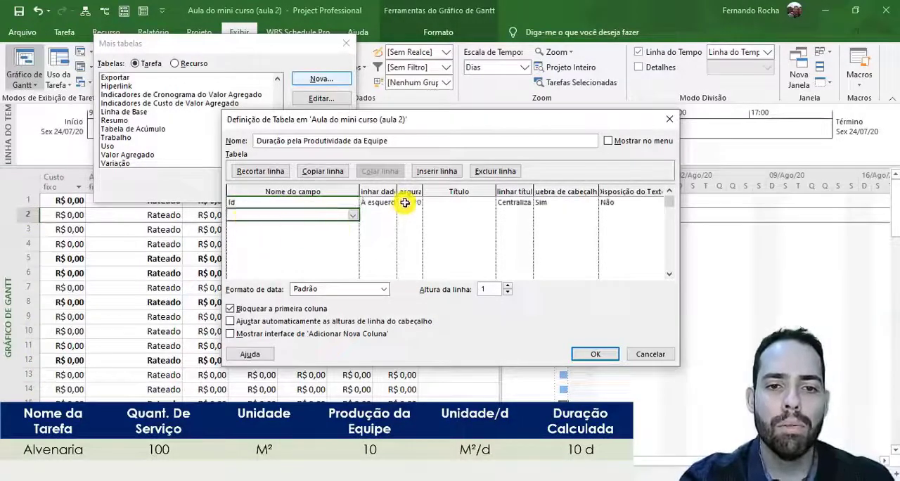
pyautogui.click(407, 201)
pyautogui.write('5')
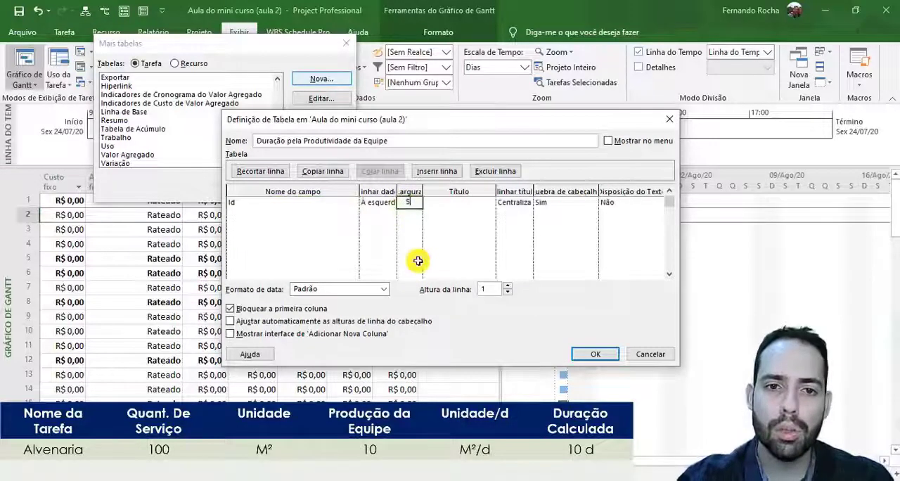
pyautogui.click(308, 215)
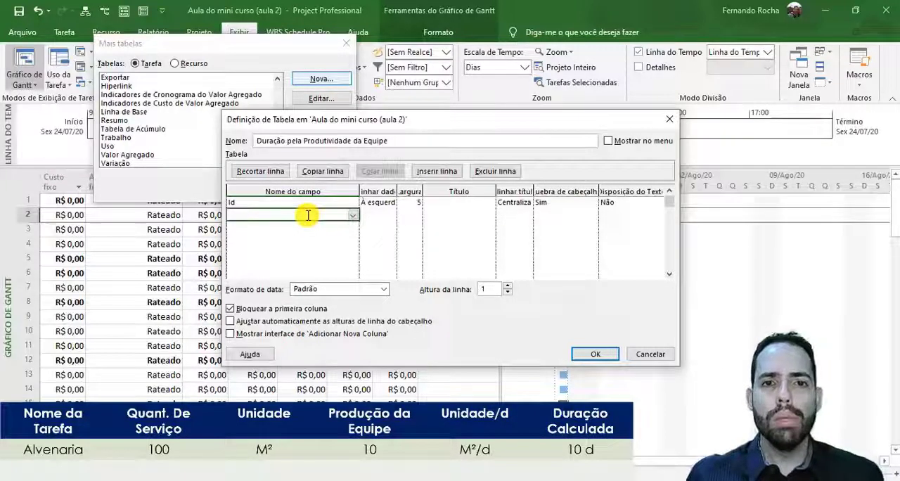
pyautogui.write('Nome')
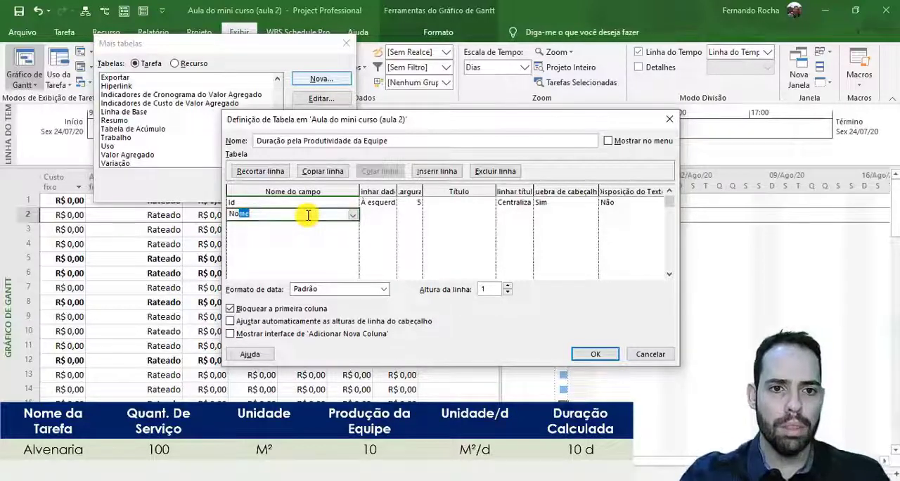
# - Add the custom field Número1 as the third row of the table definition, for the service quantity
pyautogui.click(274, 227)
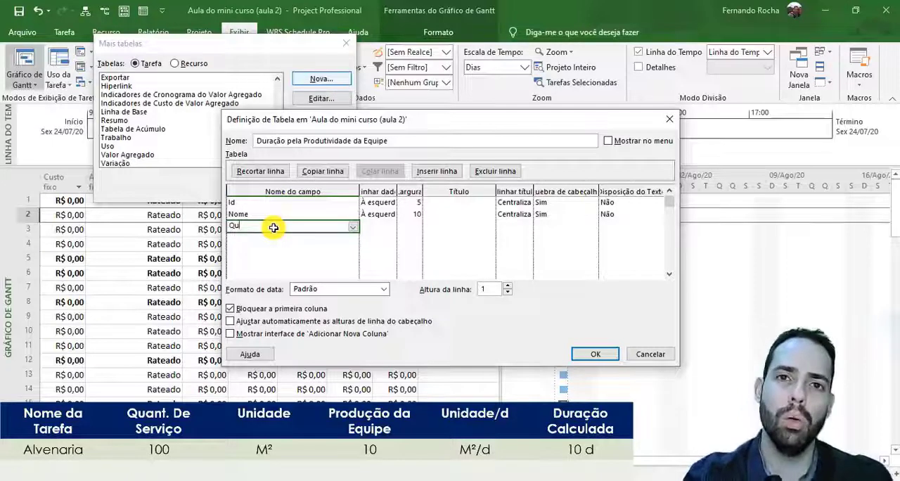
pyautogui.press('BackSpace')
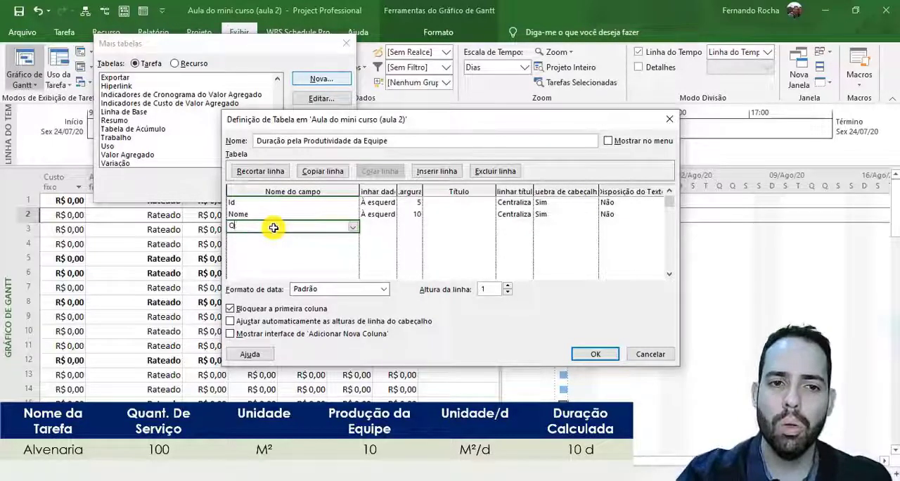
pyautogui.click(356, 226)
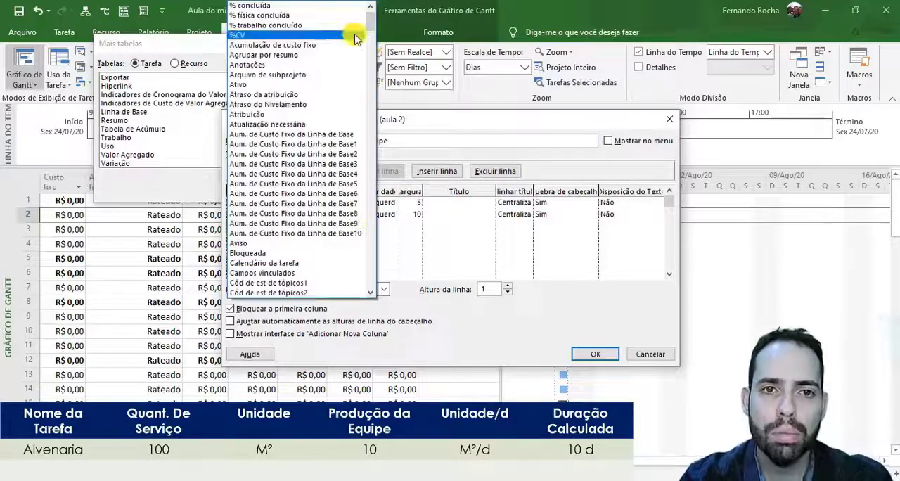
pyautogui.moveTo(371, 24); pyautogui.dragTo(372, 144)
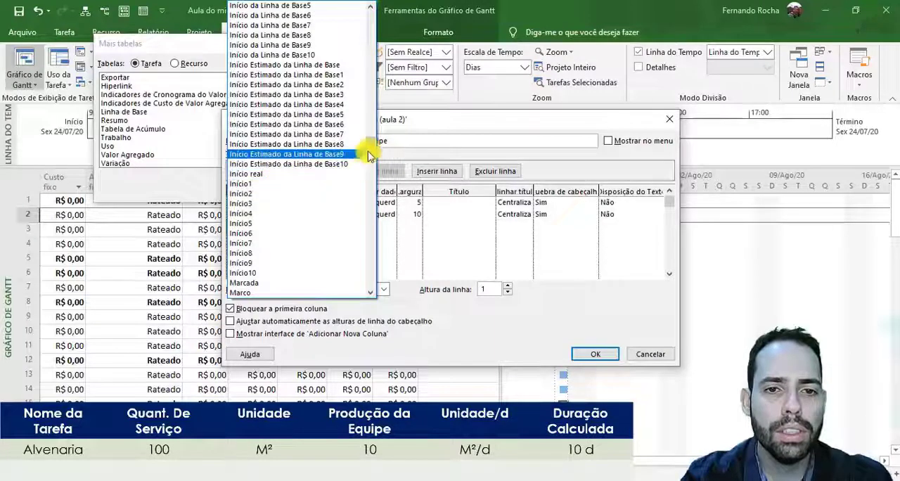
pyautogui.moveTo(368, 155); pyautogui.dragTo(374, 106)
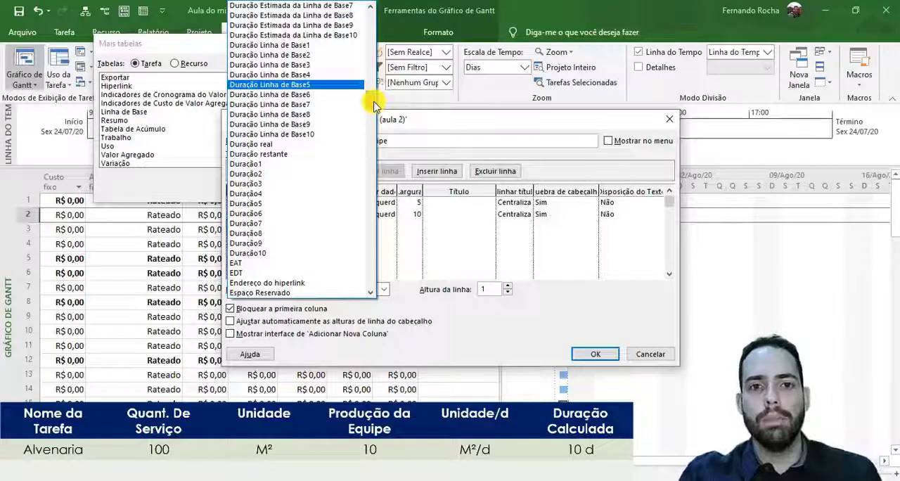
pyautogui.moveTo(374, 104); pyautogui.dragTo(371, 155)
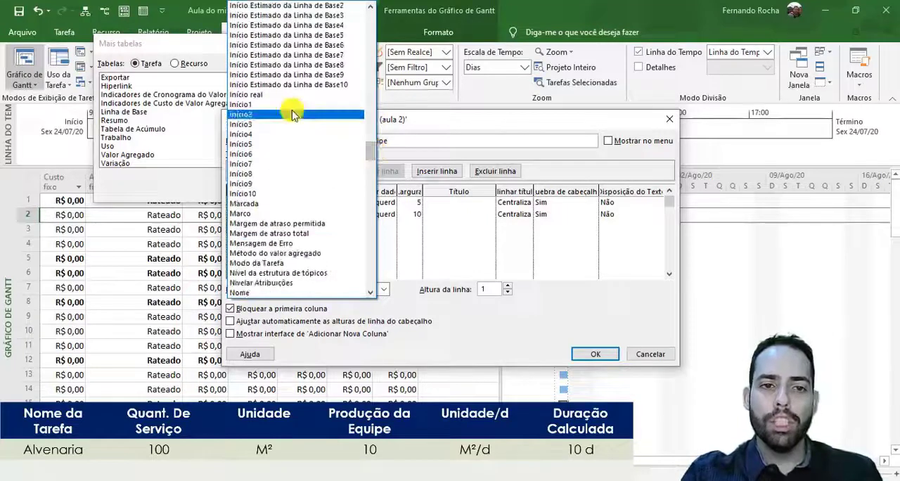
pyautogui.scroll(-10, 292, 107)
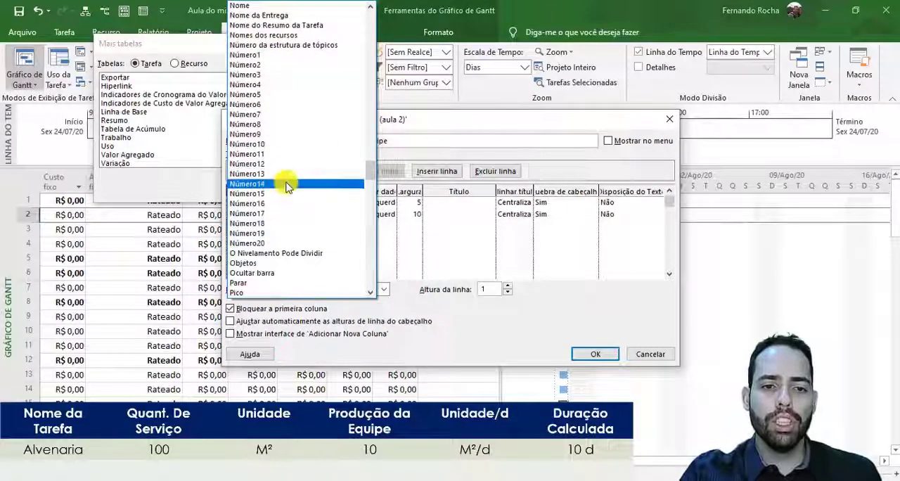
pyautogui.scroll(-10, 287, 197)
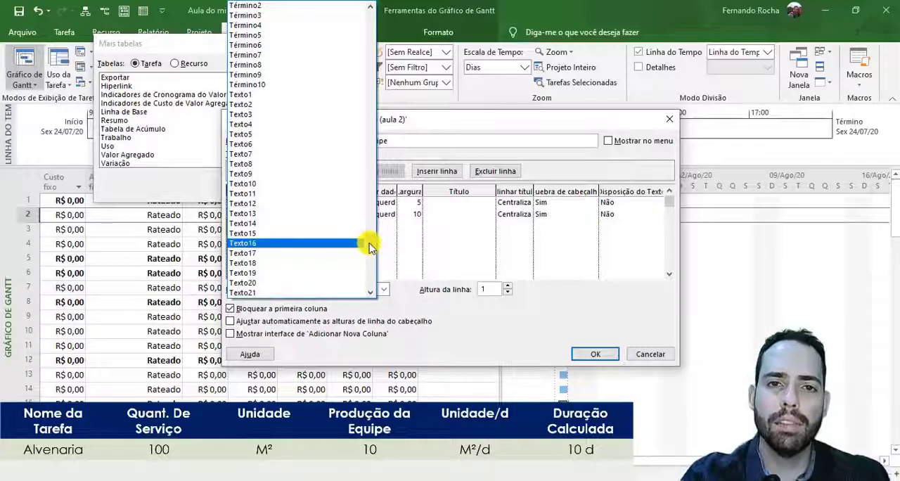
pyautogui.moveTo(369, 246); pyautogui.dragTo(346, 172)
pyautogui.scroll(9, 321, 206)
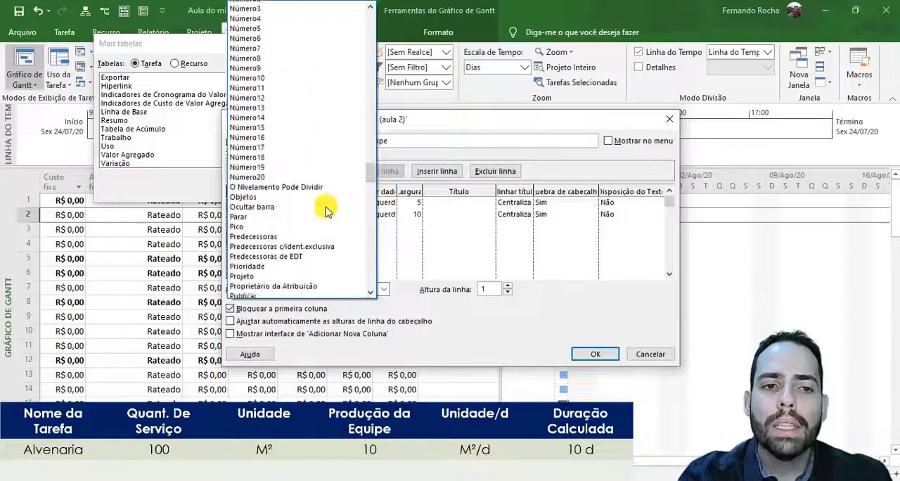
pyautogui.scroll(2, 325, 210)
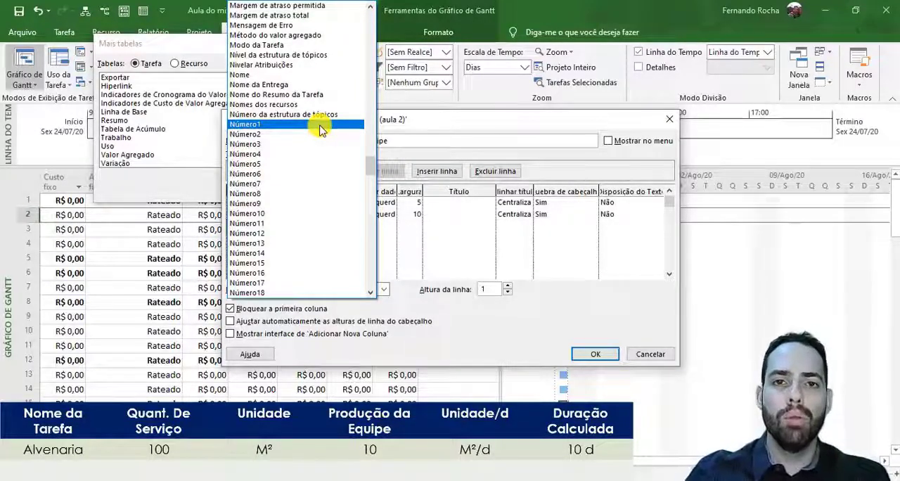
pyautogui.click(295, 125)
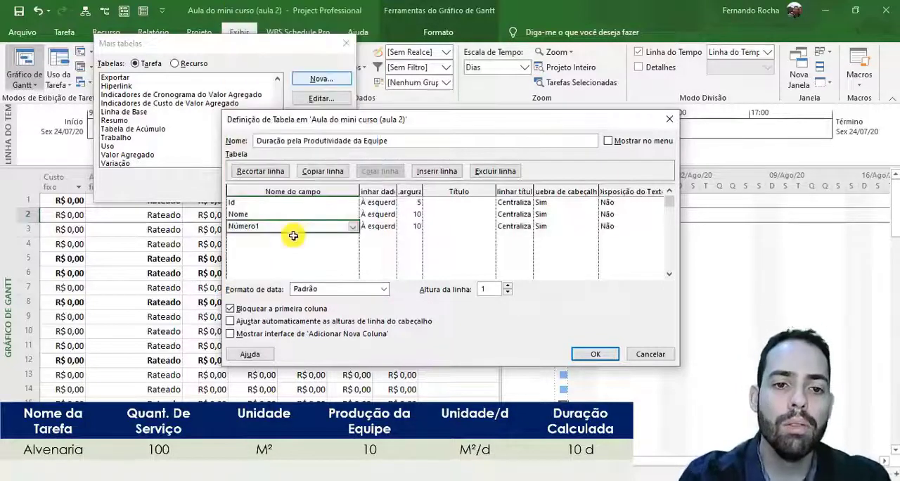
# - Add the custom field Texto1 as the fourth row of the table definition, for the service unit
pyautogui.click(294, 239)
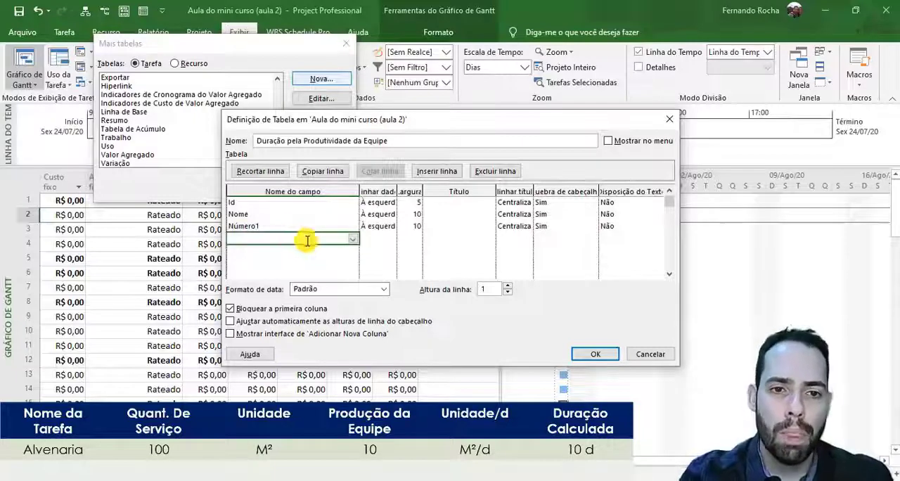
pyautogui.click(352, 244)
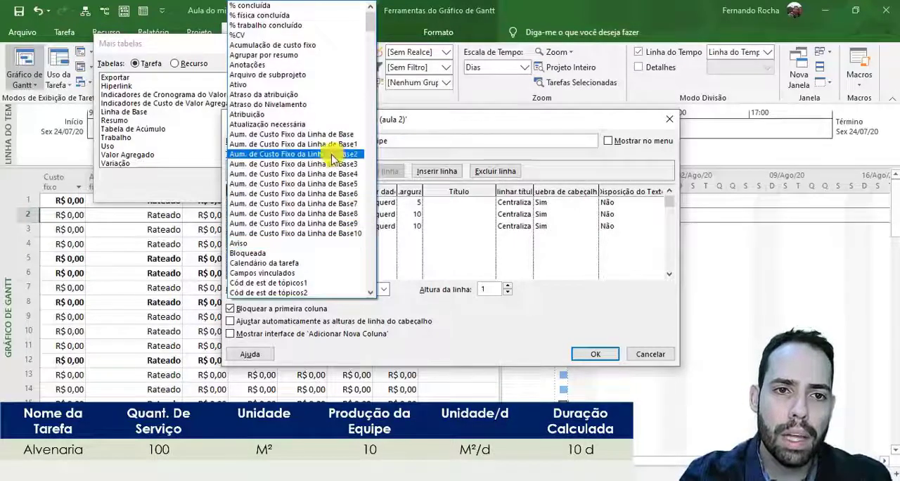
pyautogui.scroll(-2, 321, 133)
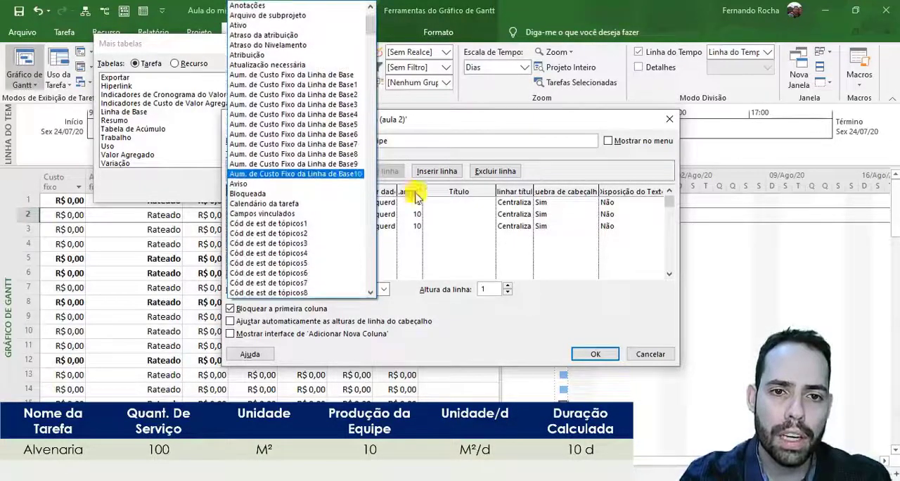
pyautogui.click(437, 232)
pyautogui.click(303, 250)
pyautogui.click(579, 228)
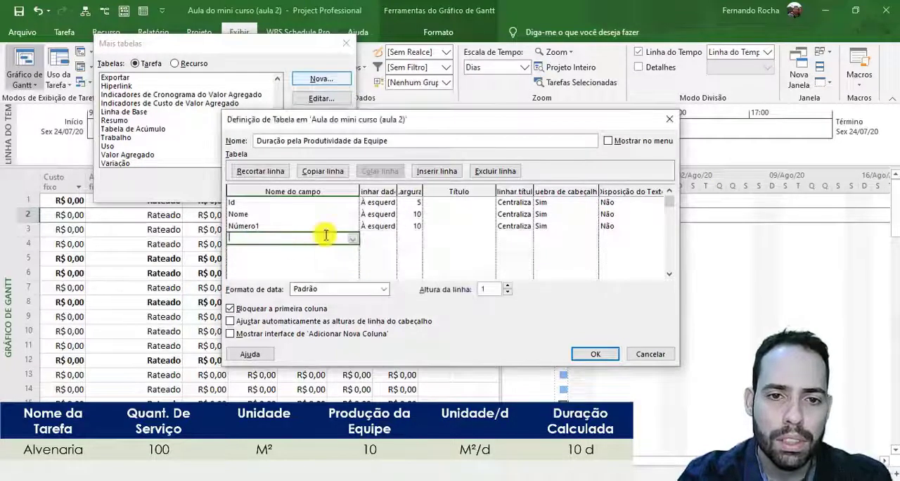
pyautogui.write('Unidades de atribuição')
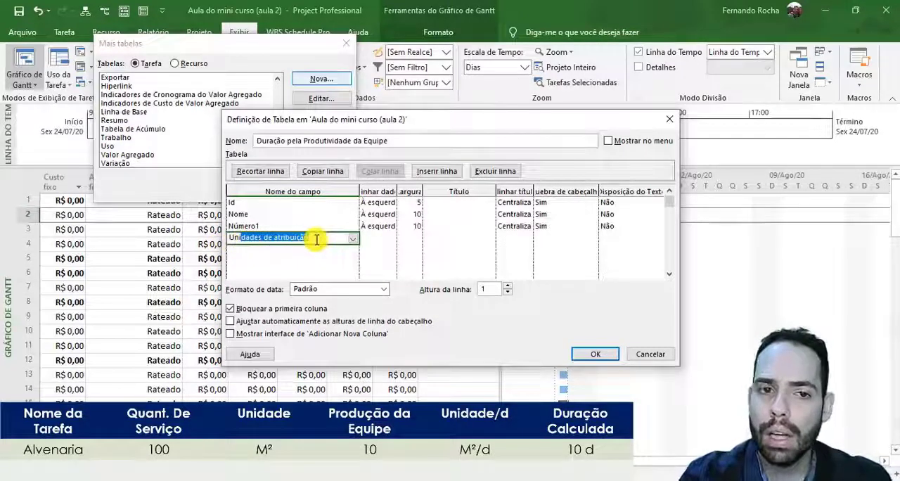
pyautogui.click(353, 238)
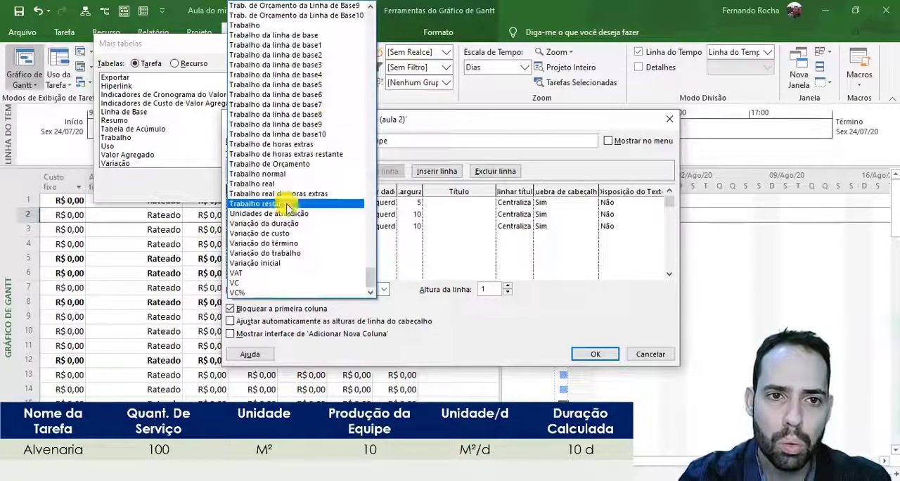
pyautogui.scroll(1, 286, 208)
pyautogui.scroll(14, 287, 207)
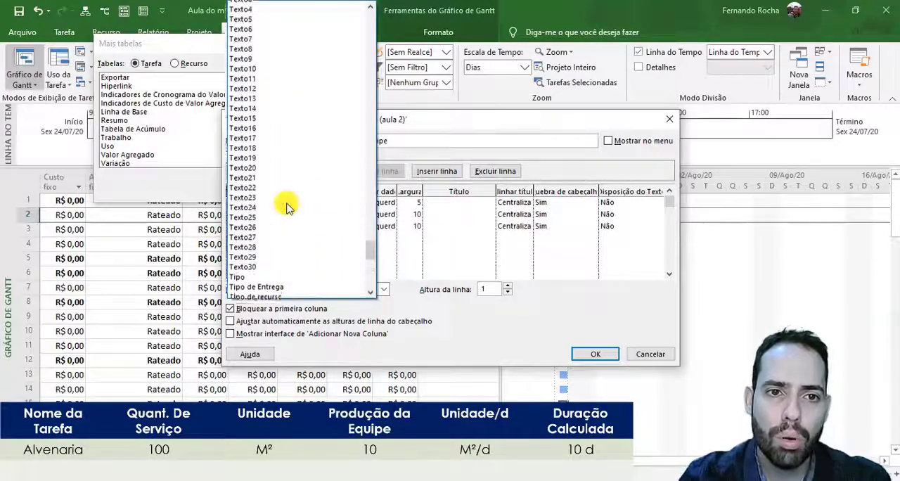
pyautogui.scroll(4, 285, 204)
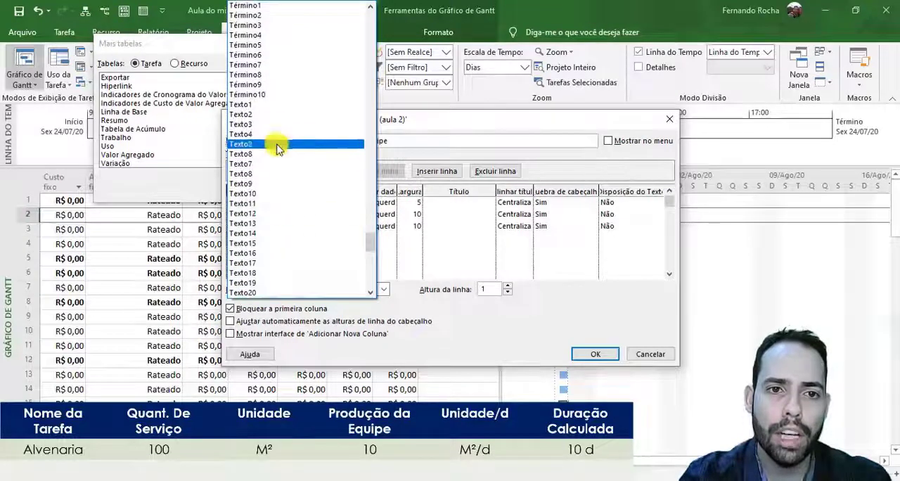
pyautogui.click(273, 107)
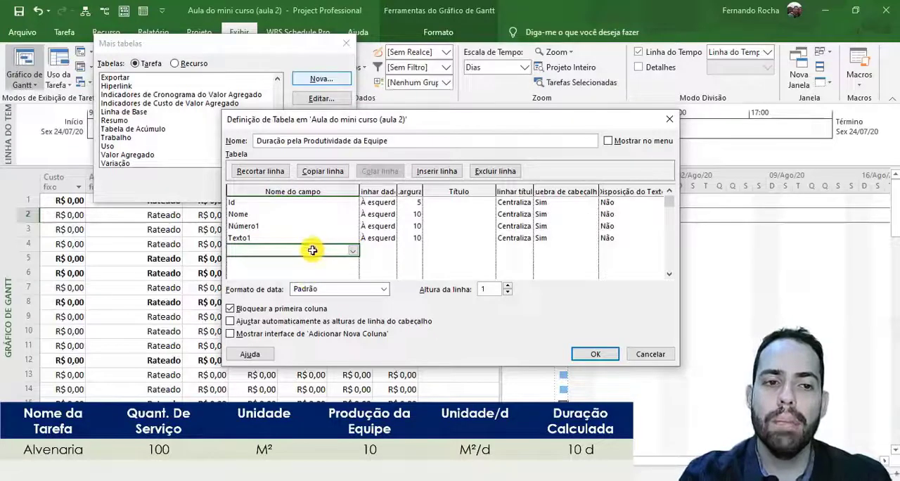
# - Add the custom field Número2 as the fifth row of the table definition, for the team's production
pyautogui.click(351, 250)
pyautogui.scroll(-5, 312, 153)
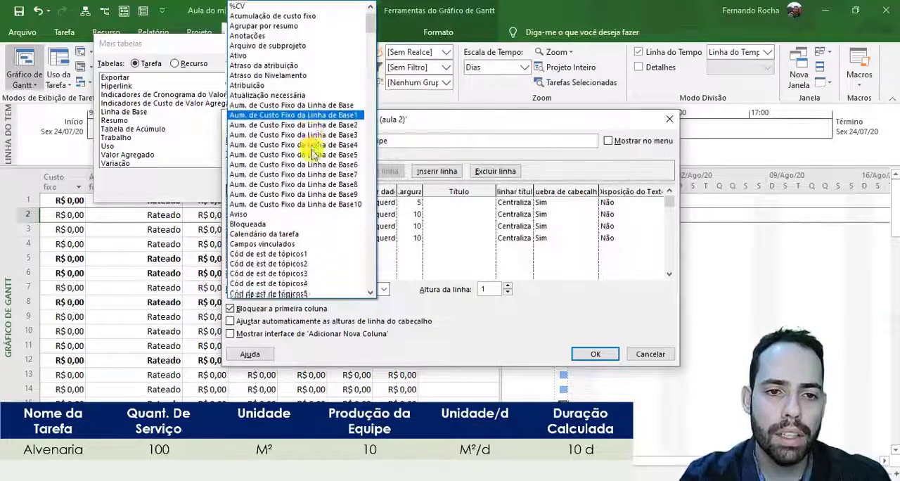
pyautogui.scroll(-20, 311, 160)
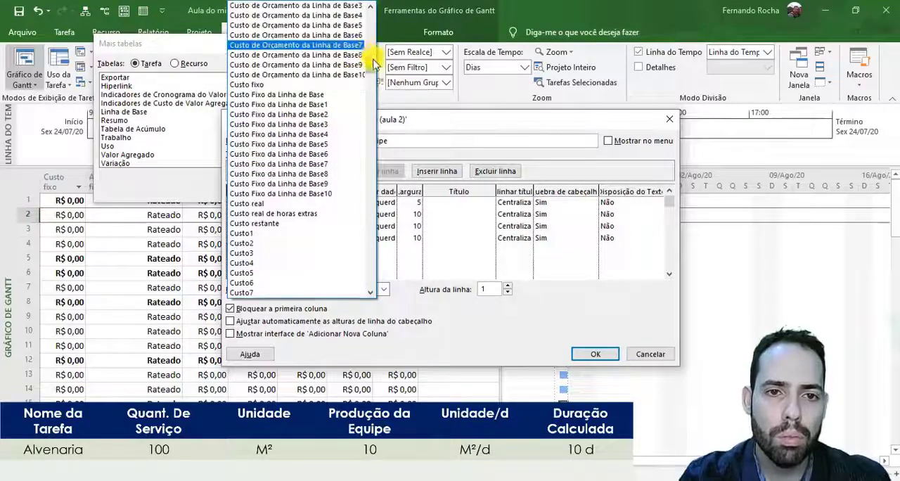
pyautogui.moveTo(374, 90); pyautogui.dragTo(374, 151)
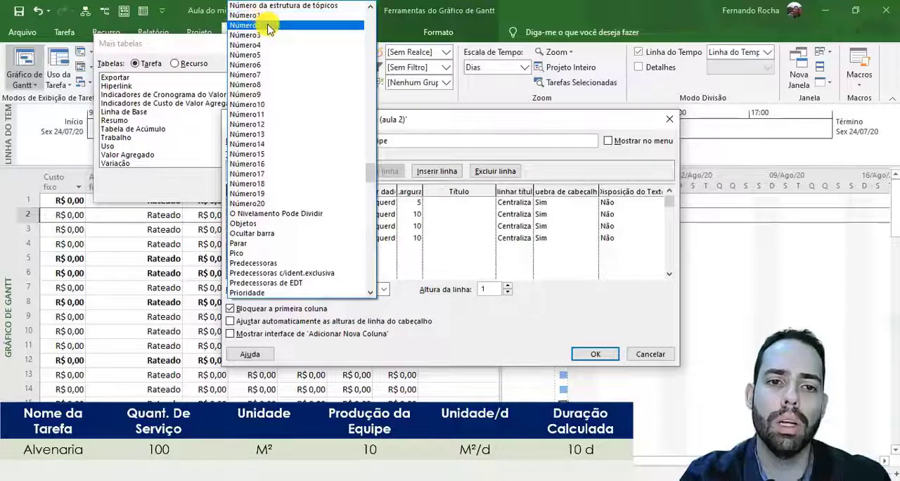
pyautogui.click(257, 25)
# - Add the custom field Texto2 as the sixth row of the table definition, for the unit per day
pyautogui.click(268, 260)
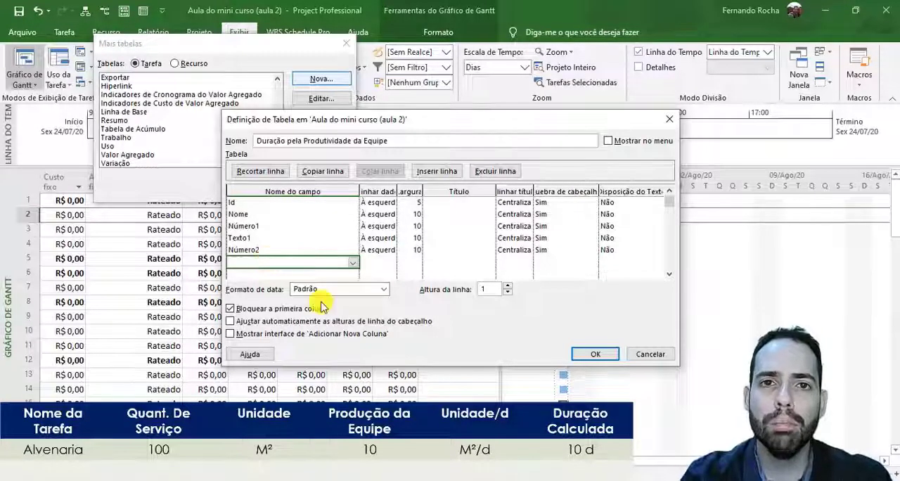
pyautogui.write('Texto1')
pyautogui.click(353, 265)
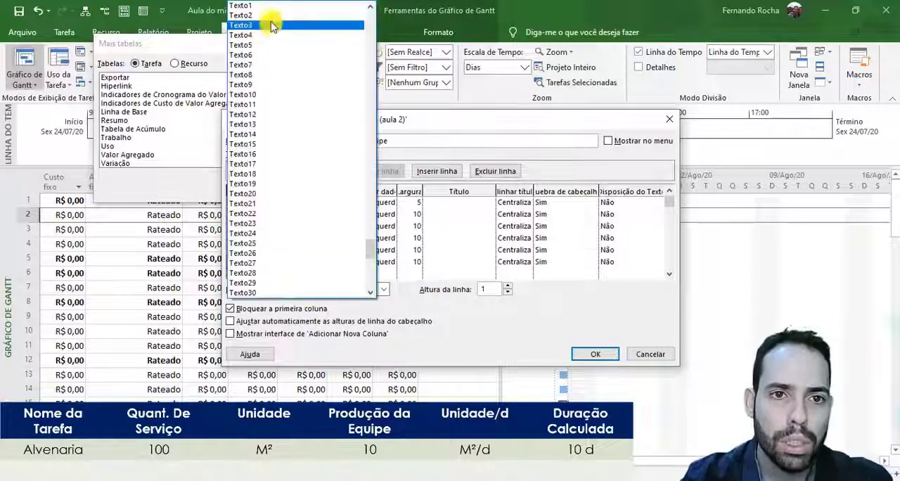
pyautogui.click(270, 16)
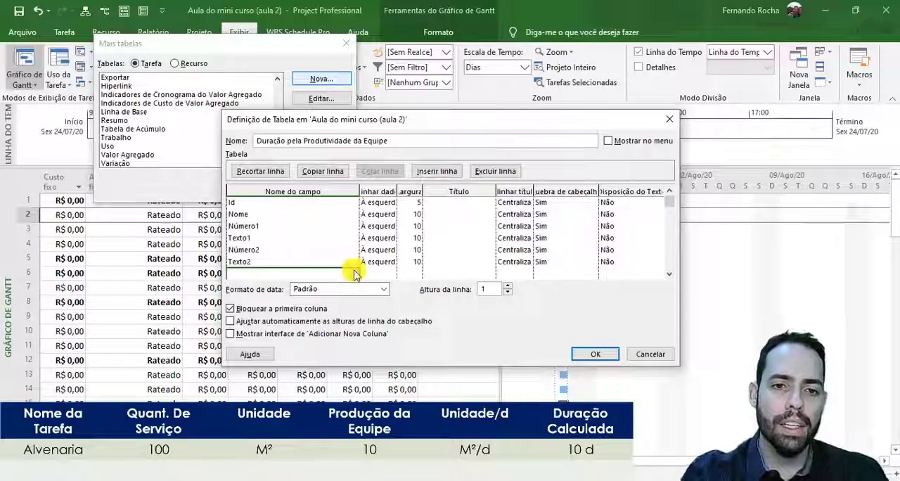
# - Add the custom field Número3 as the seventh row of the table definition, for the calculated duration
pyautogui.click(355, 274)
pyautogui.scroll(-15, 316, 140)
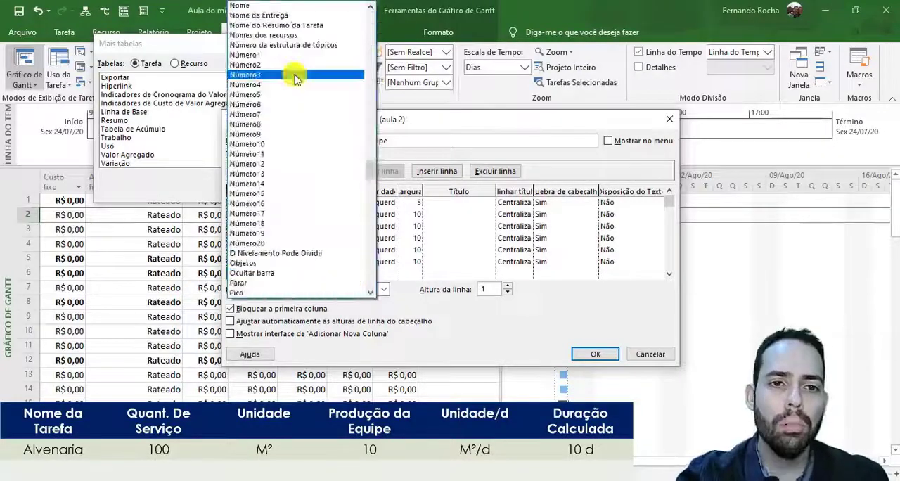
pyautogui.click(293, 75)
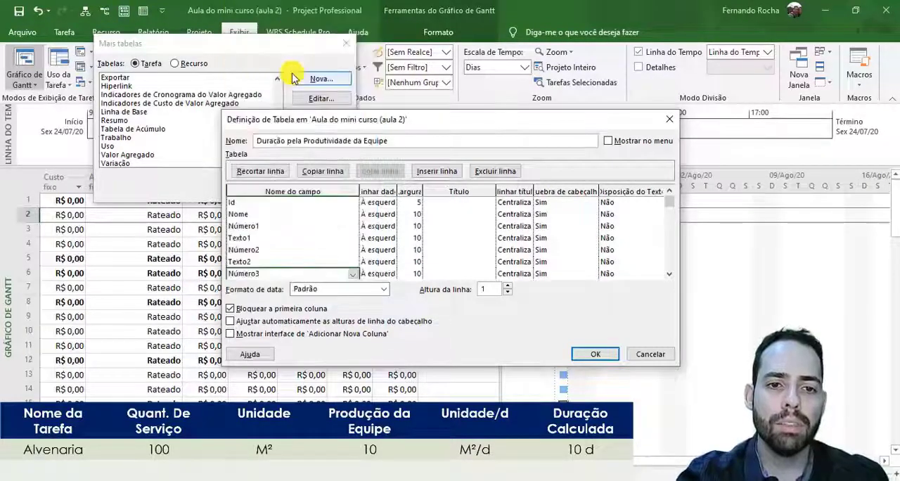
# - Apply the finished "Duração pela Produtividade da Equipe" table and widen the table area to fit all its columns
pyautogui.click(264, 205)
pyautogui.click(266, 226)
pyautogui.click(265, 249)
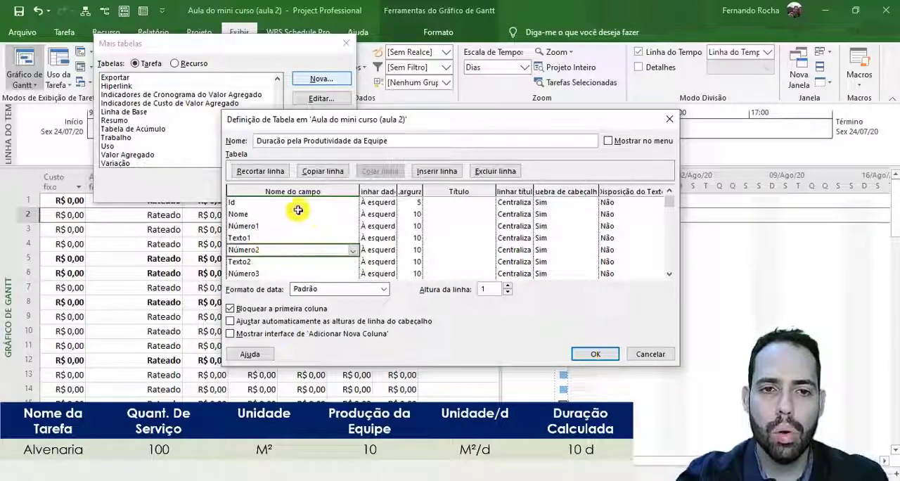
pyautogui.press('Return')
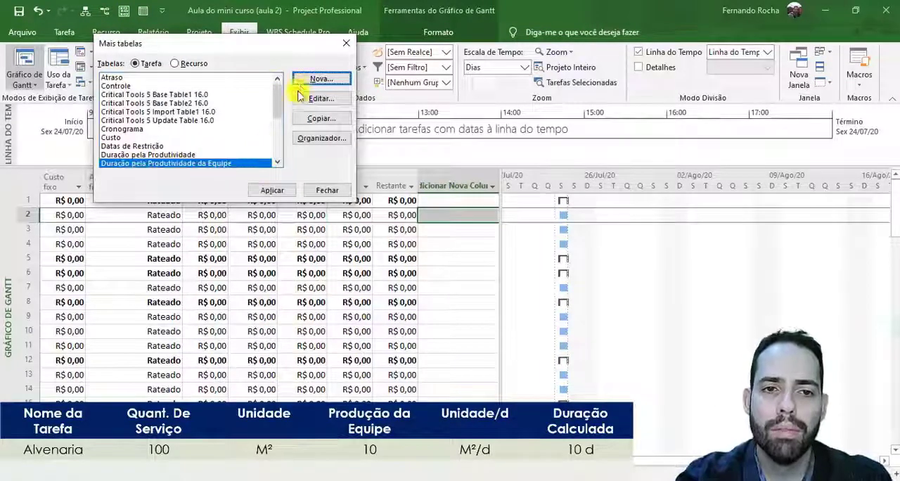
pyautogui.click(273, 190)
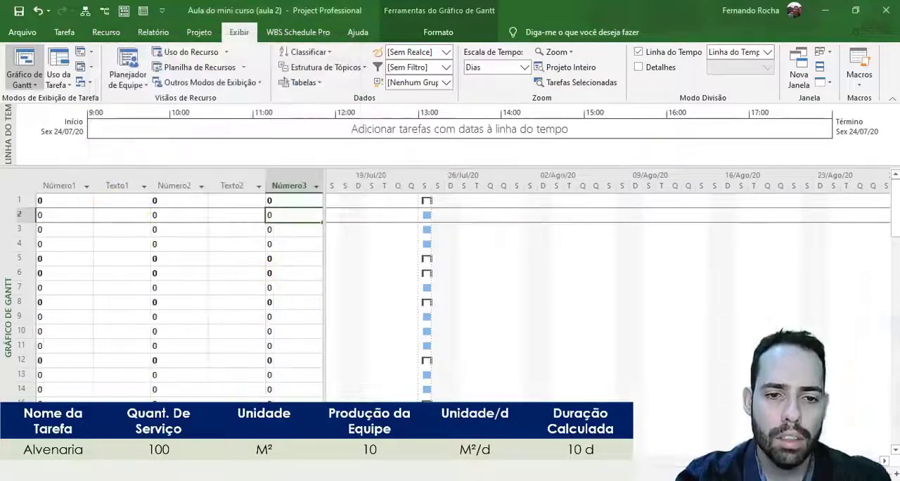
pyautogui.moveTo(324, 394); pyautogui.dragTo(584, 376)
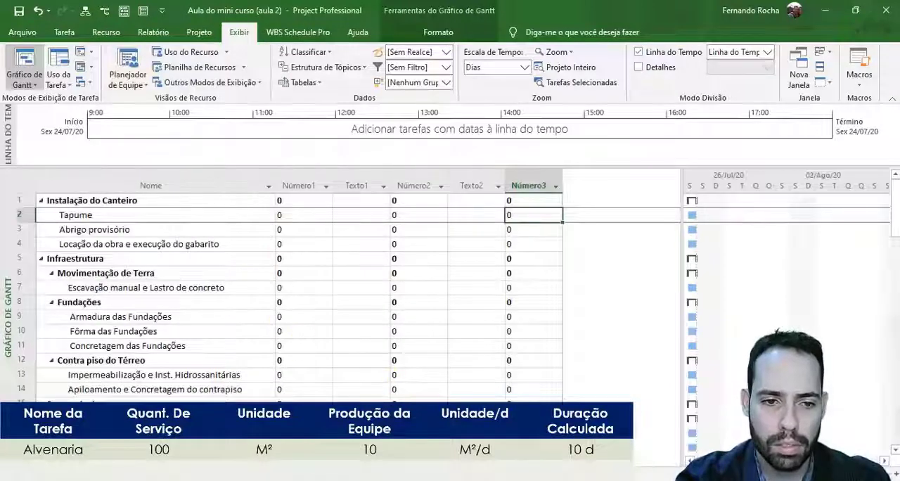
# - Examine the task rows and the Nome, Número and Texto columns of the newly applied table
pyautogui.click(29, 213)
pyautogui.scroll(-7, 24, 253)
pyautogui.scroll(4, 24, 304)
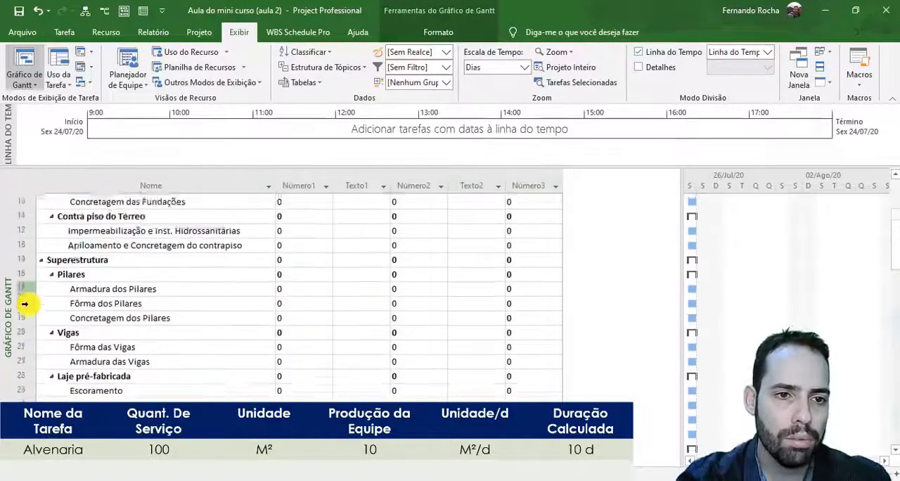
pyautogui.scroll(4, 24, 304)
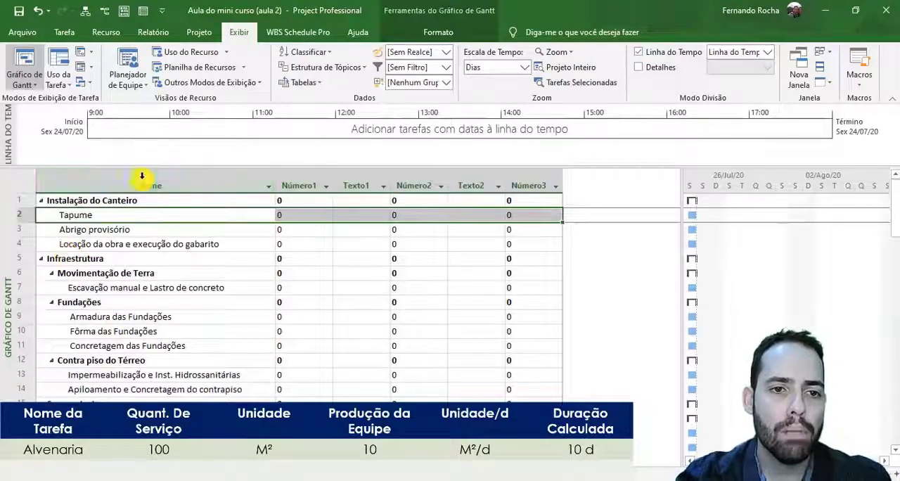
pyautogui.click(141, 176)
pyautogui.click(140, 271)
pyautogui.click(161, 184)
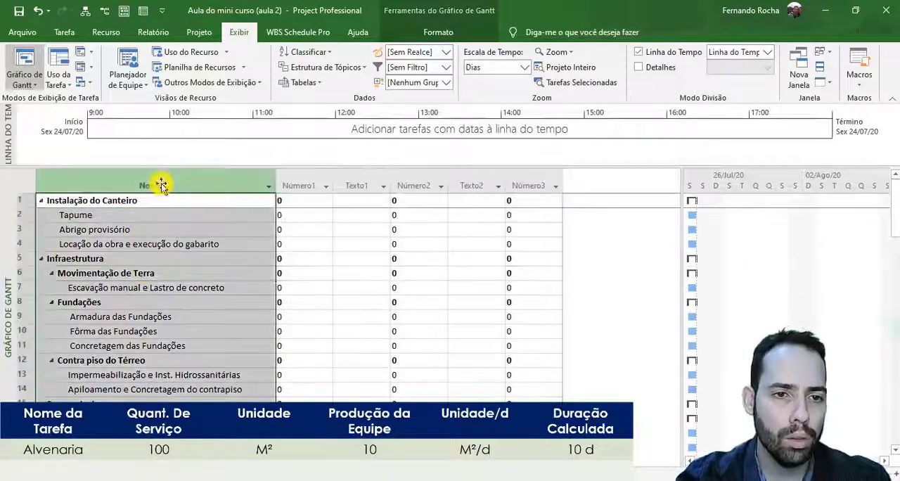
pyautogui.click(154, 243)
pyautogui.moveTo(276, 177); pyautogui.dragTo(280, 178)
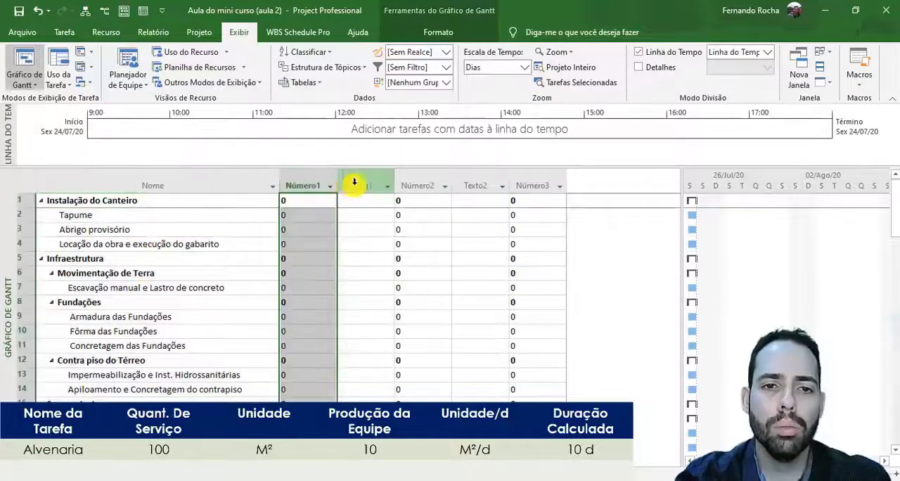
pyautogui.click(497, 186)
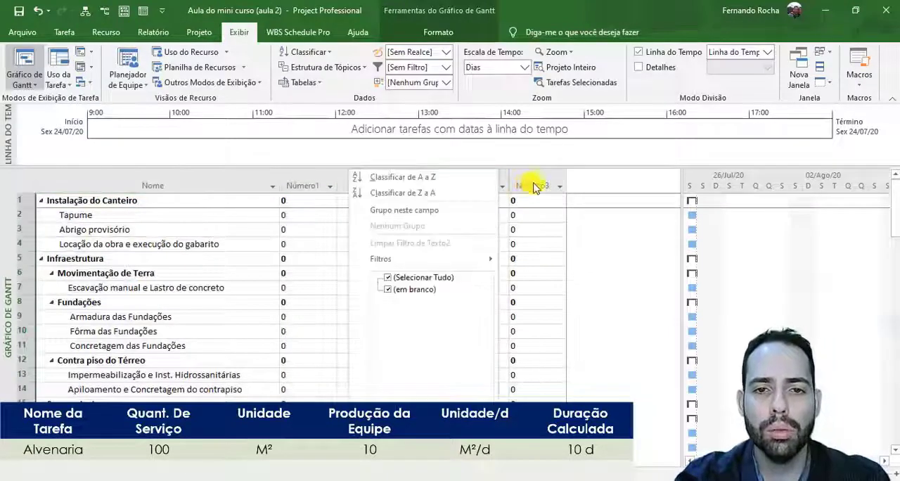
pyautogui.click(524, 191)
pyautogui.click(351, 233)
pyautogui.click(309, 201)
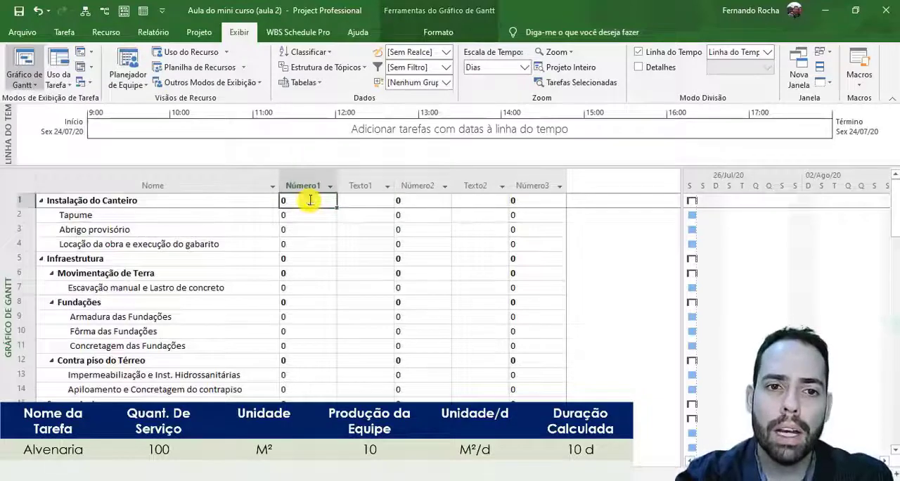
# - Rename the Número1 column as "Quant. De Serviço"
pyautogui.doubleClick(314, 183)
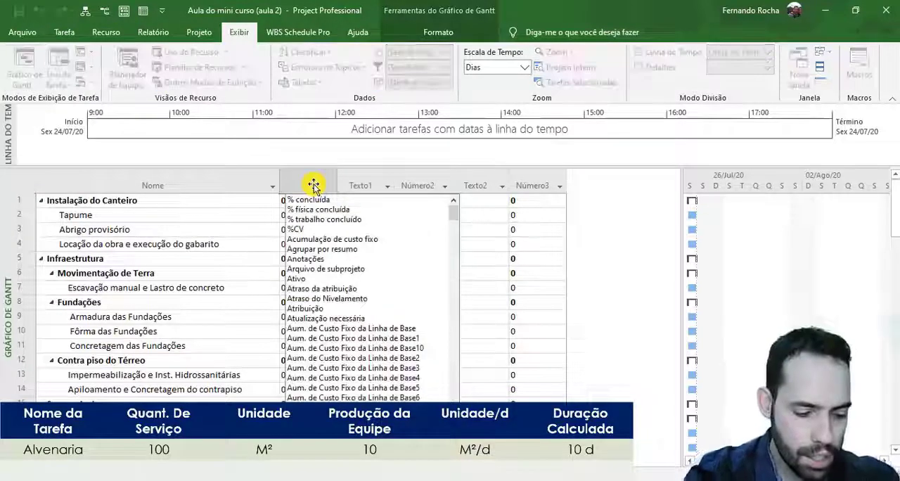
pyautogui.write('Qua')
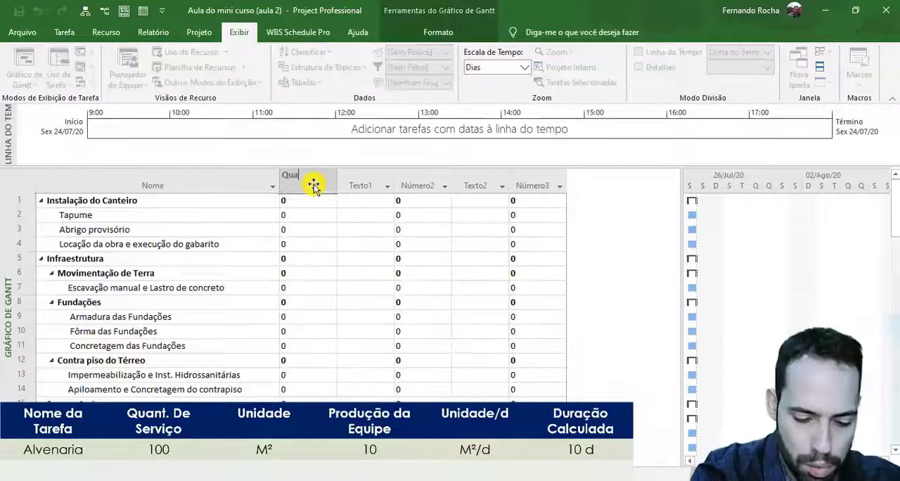
pyautogui.write('nt. ')
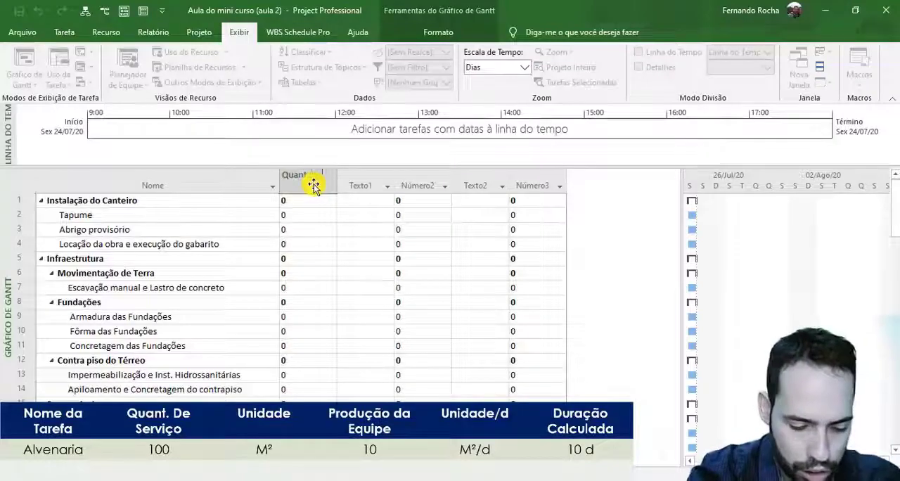
pyautogui.write('de Servi')
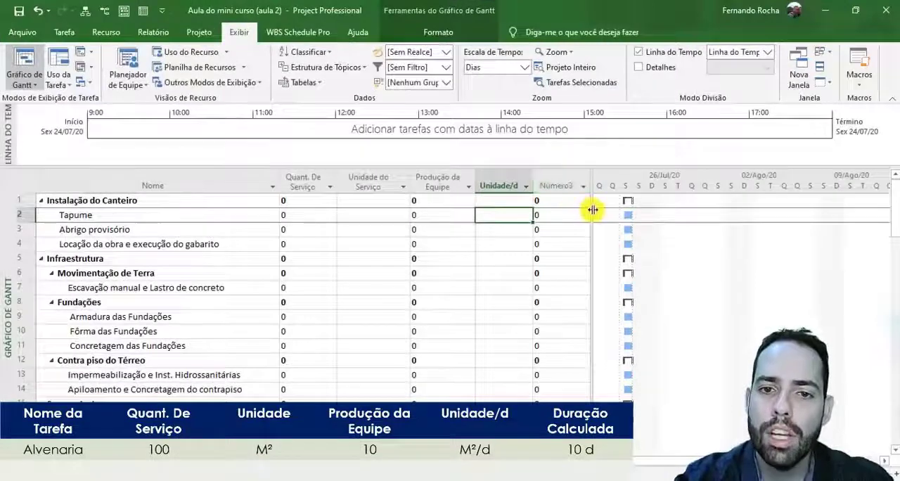
# - Widen the table area a little and rename the Número3 column as "Duração Calculada"
pyautogui.moveTo(593, 209); pyautogui.dragTo(629, 210)
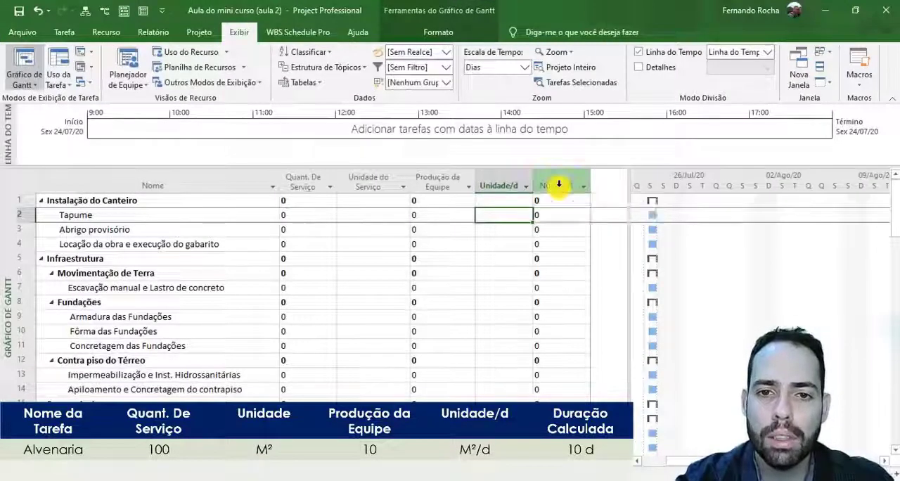
pyautogui.doubleClick(559, 184)
pyautogui.write('Duração Calculada')
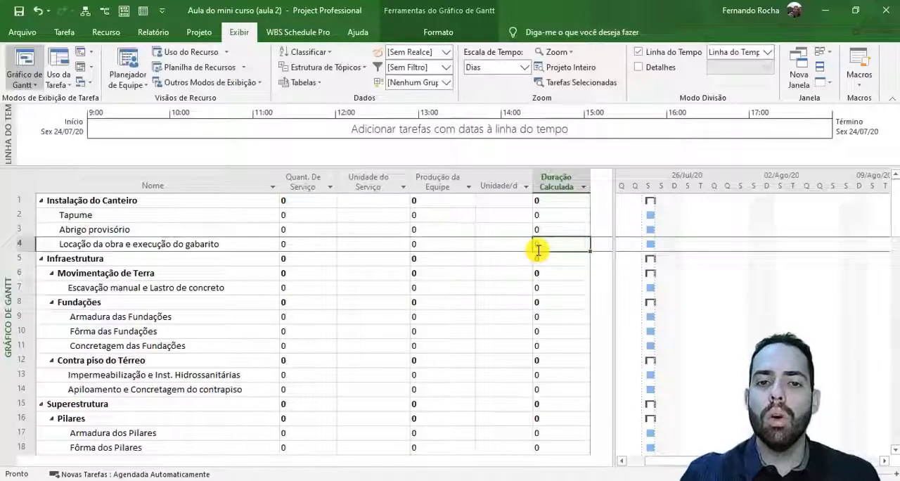
# - Open the formula editor for the Duração Calculada (Número3) custom field
pyautogui.click(555, 183)
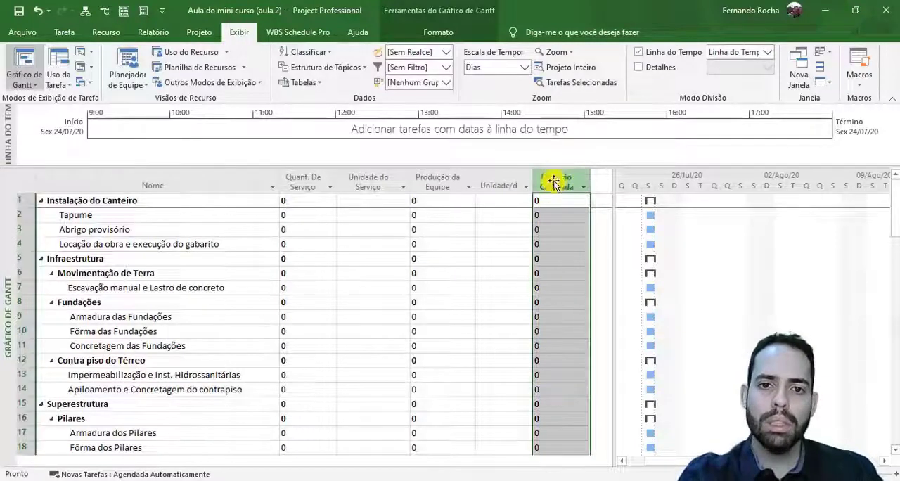
pyautogui.rightClick(553, 181)
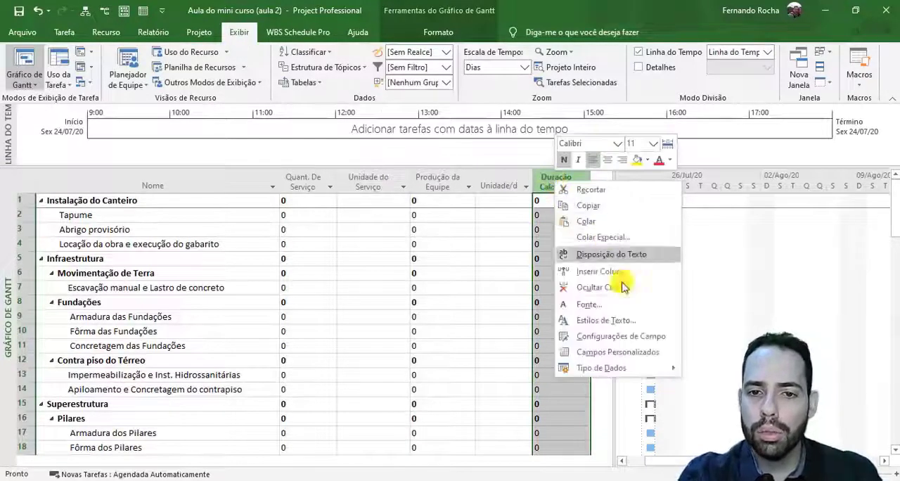
pyautogui.click(668, 357)
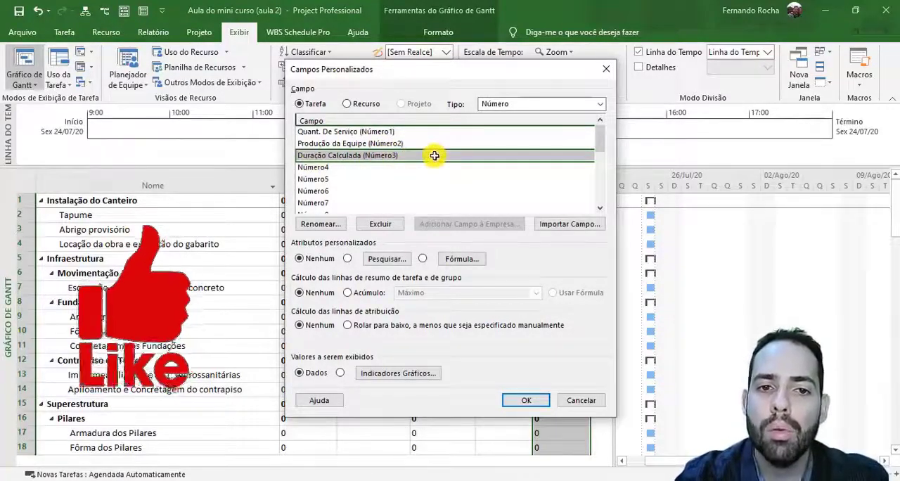
pyautogui.click(465, 264)
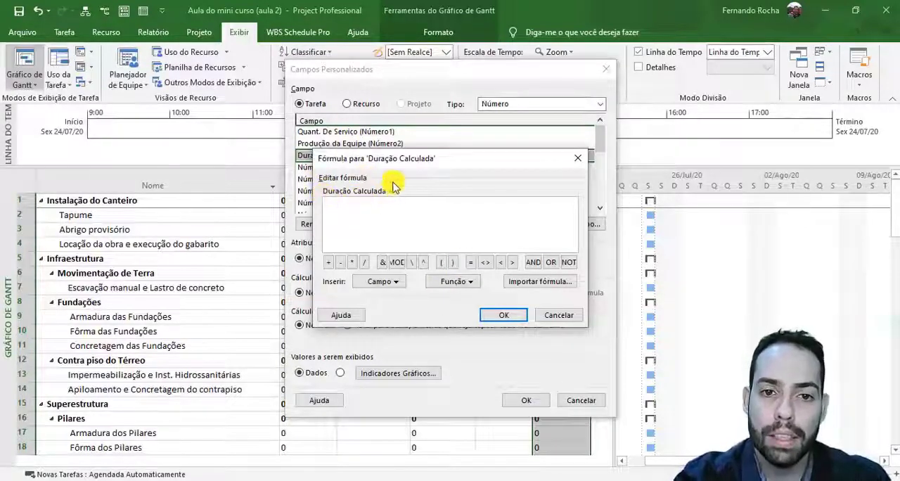
pyautogui.click(383, 205)
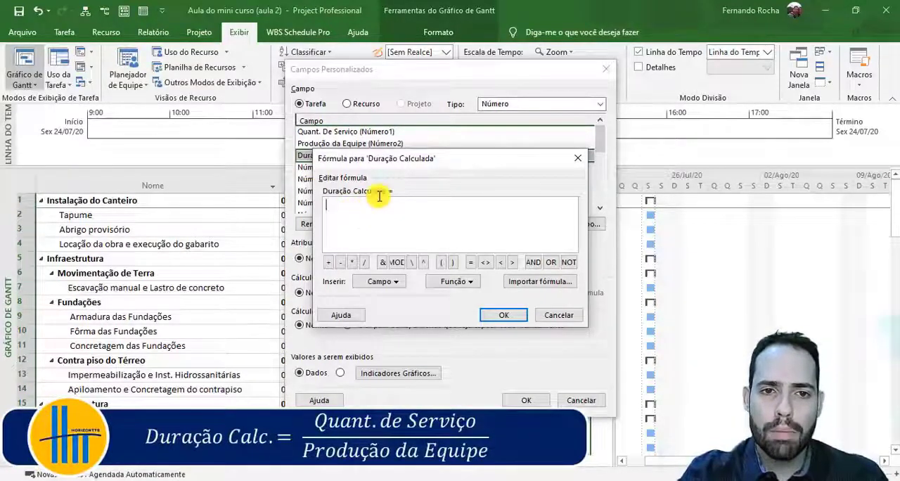
# - Start the Duração Calculada formula with the custom number field Quant. De Serviço (Número1)
pyautogui.click(383, 282)
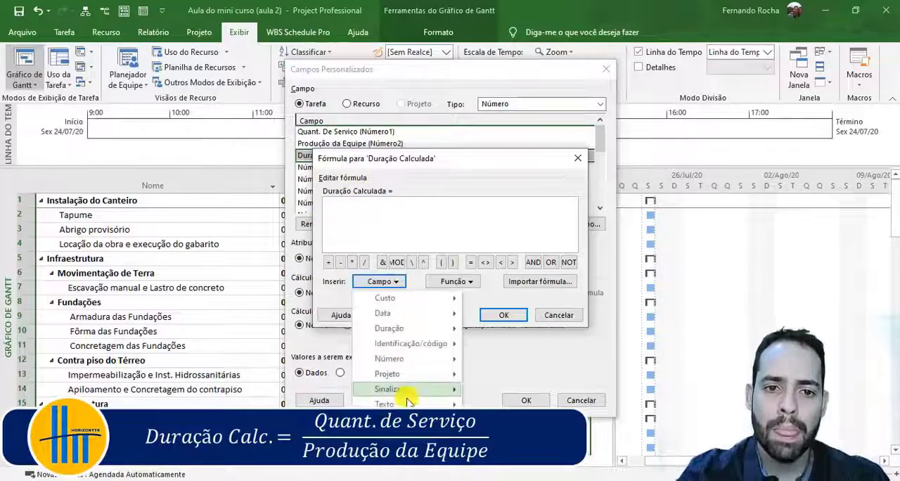
pyautogui.moveTo(406, 343)
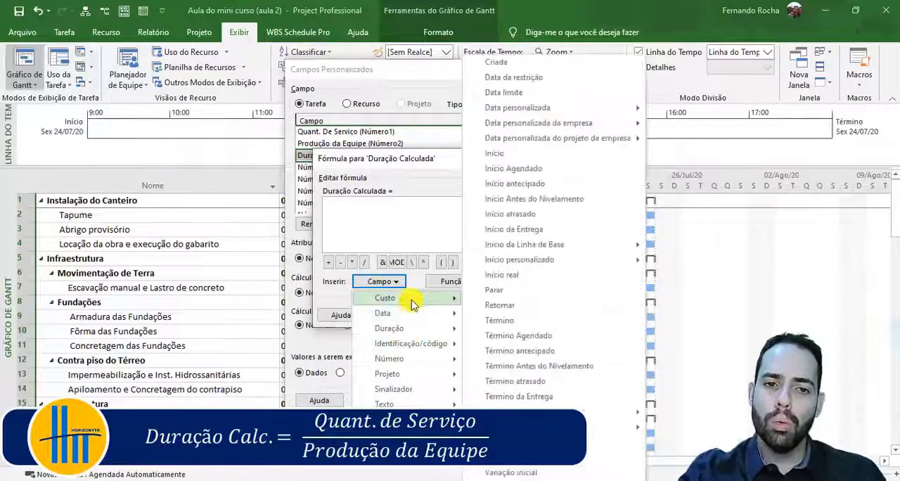
pyautogui.moveTo(412, 303)
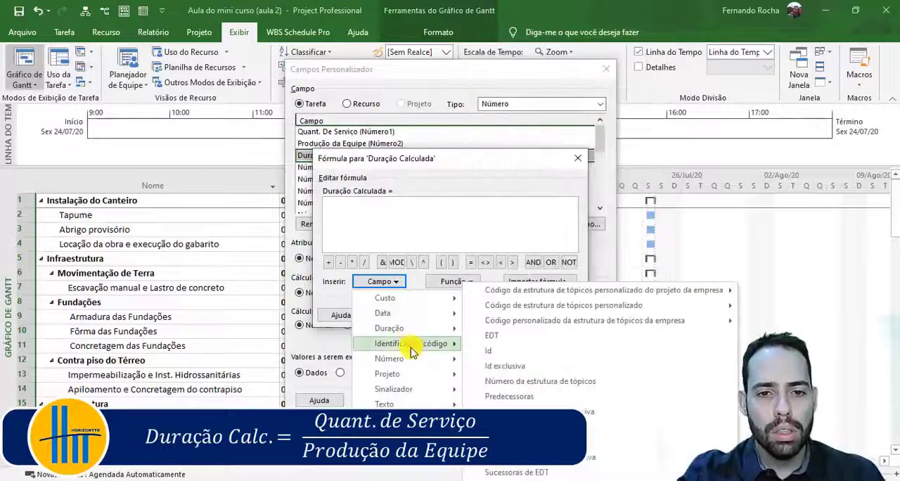
pyautogui.moveTo(410, 365)
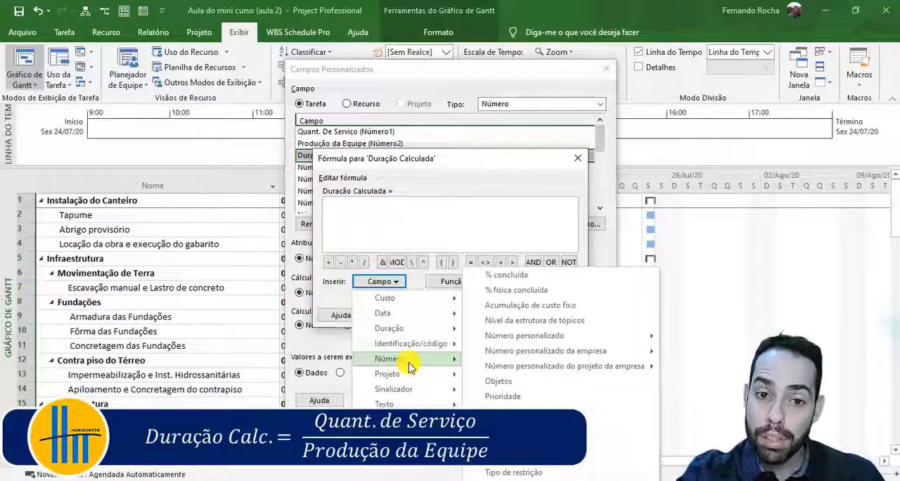
pyautogui.moveTo(560, 352)
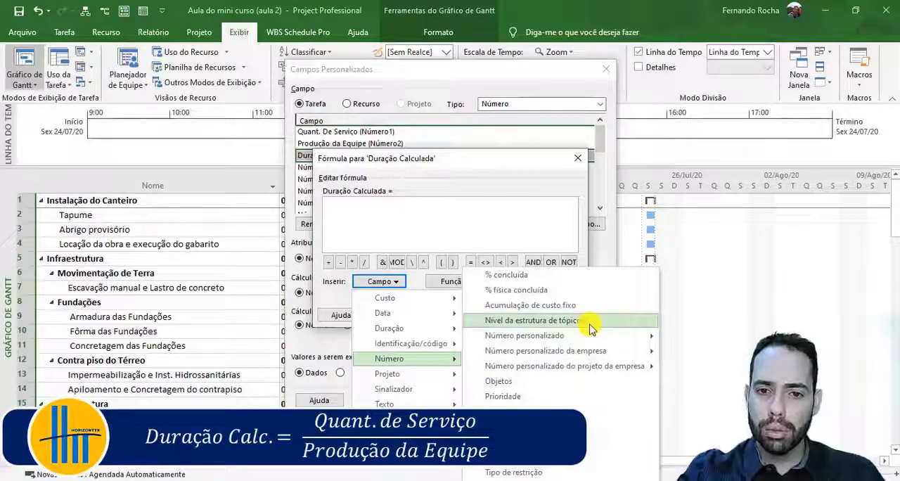
pyautogui.moveTo(589, 338)
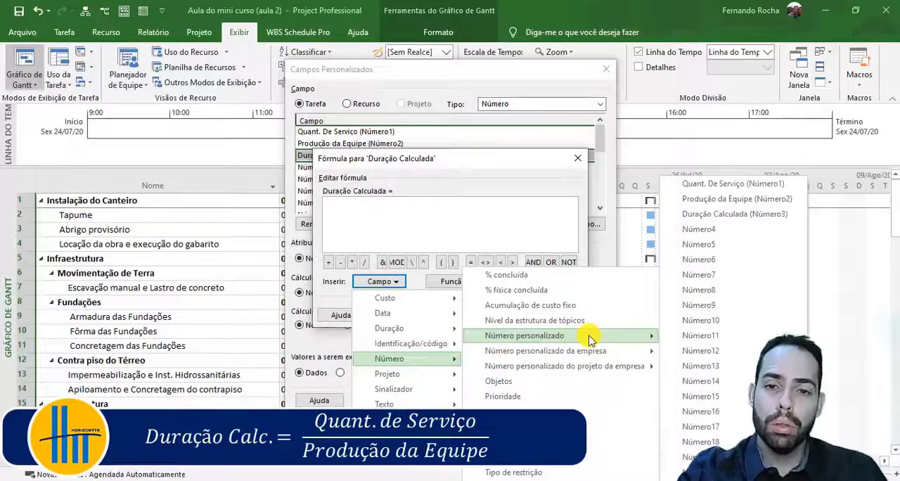
pyautogui.click(789, 185)
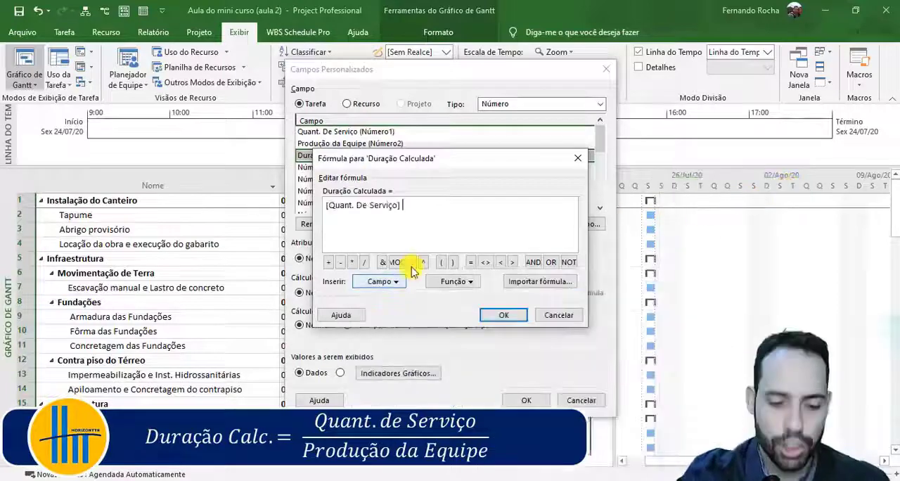
# - Divide by the Produção da Equipe (Número2) field and apply the formula, replacing the existing Duração Calculada data
pyautogui.click(365, 261)
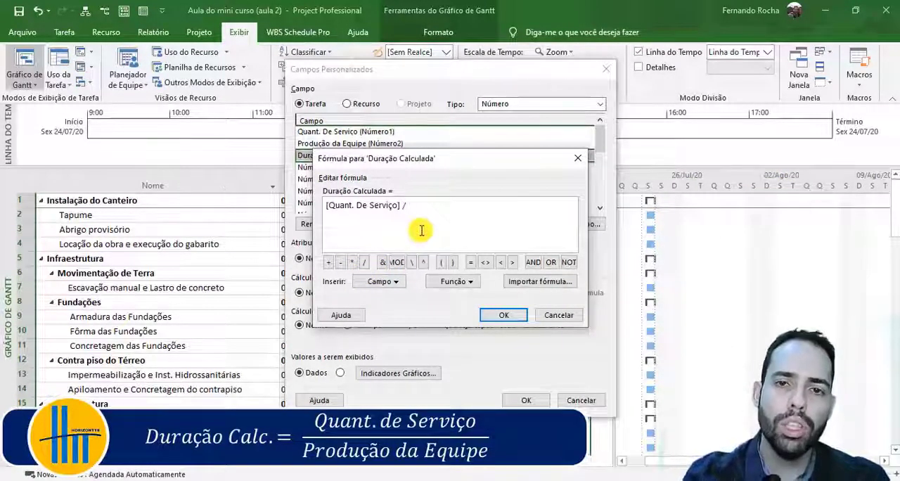
pyautogui.click(397, 281)
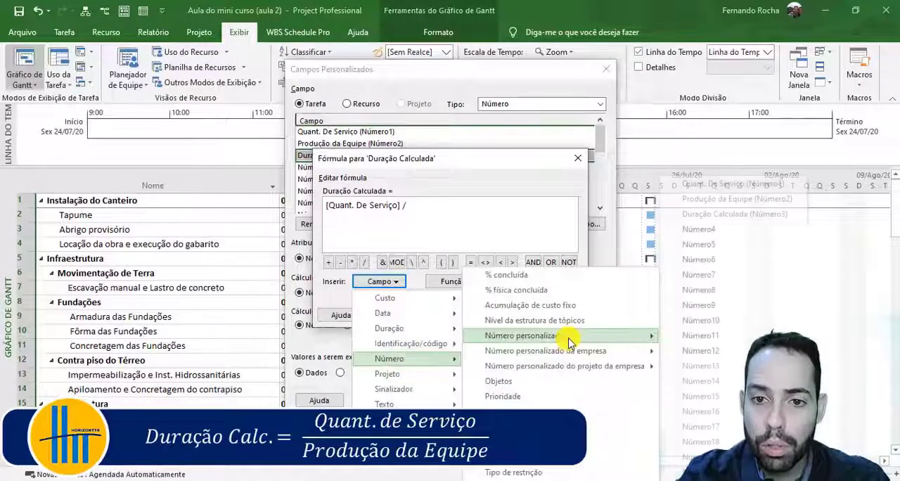
pyautogui.click(787, 201)
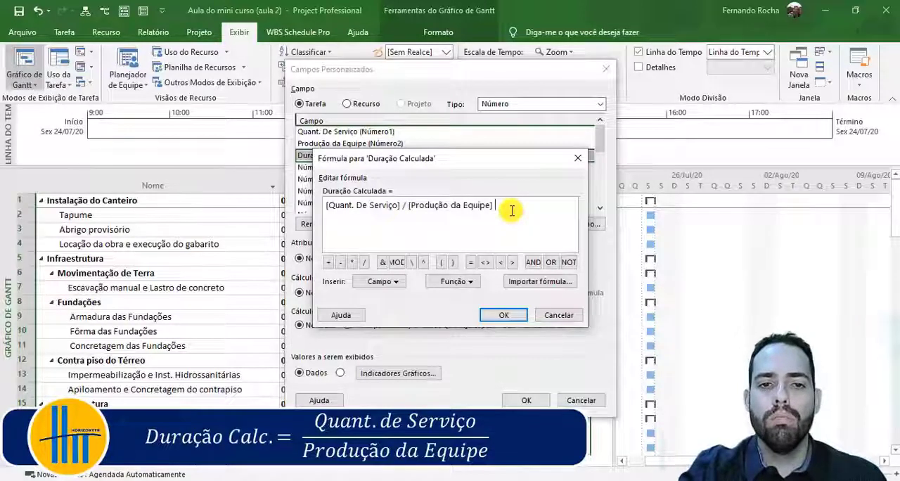
pyautogui.click(497, 316)
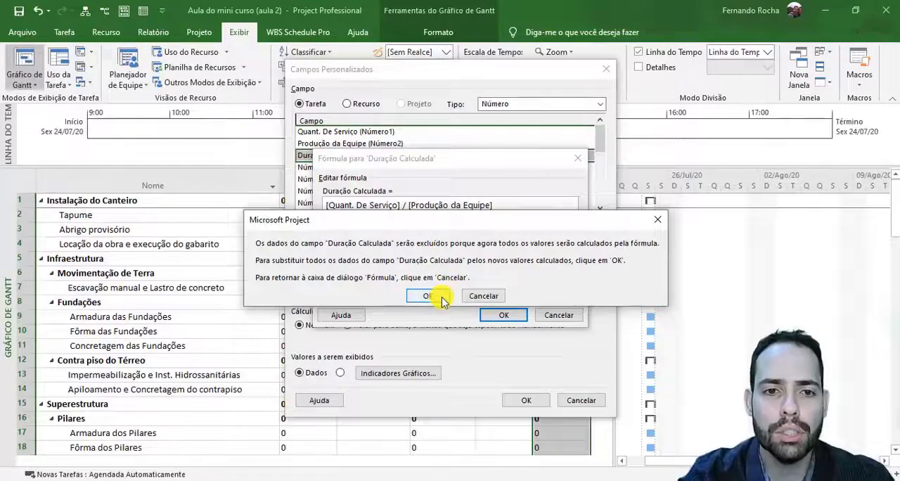
pyautogui.click(428, 296)
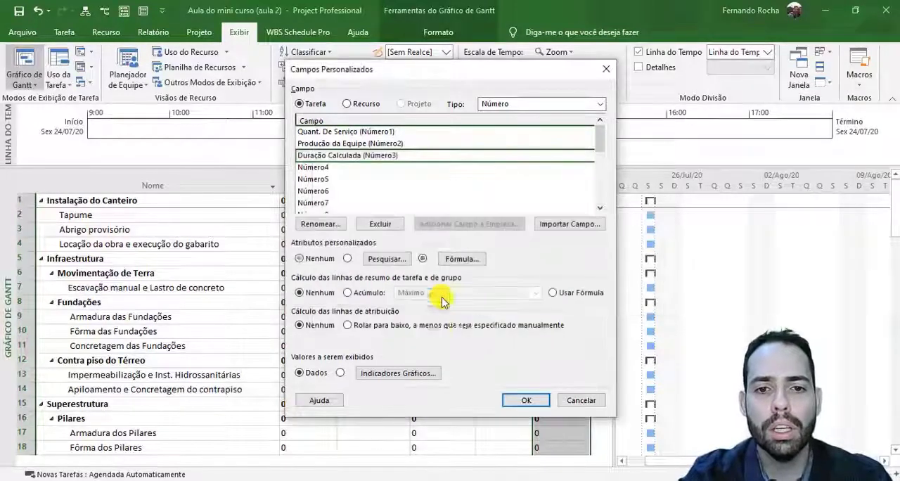
pyautogui.click(526, 400)
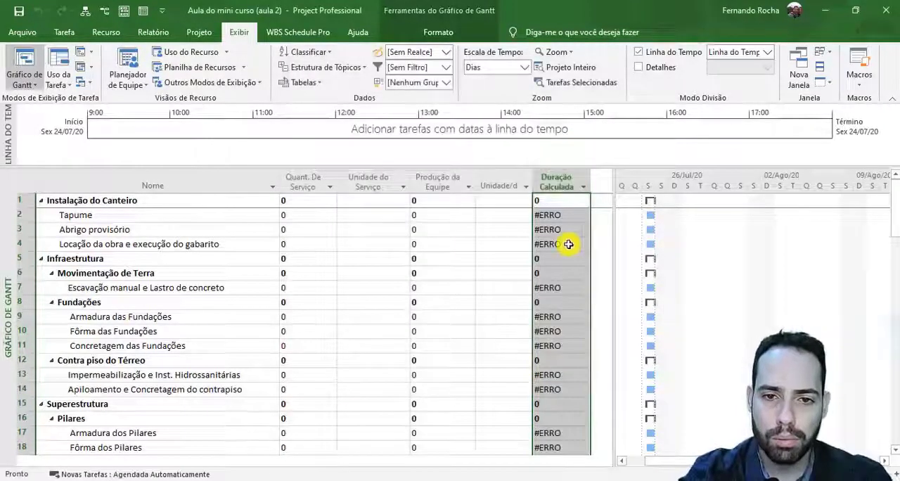
# - Examine the Duração Calculada results down the task list and the Quant. De Serviço and Produção da Equipe inputs for Tapume
pyautogui.click(561, 213)
pyautogui.scroll(-13, 560, 239)
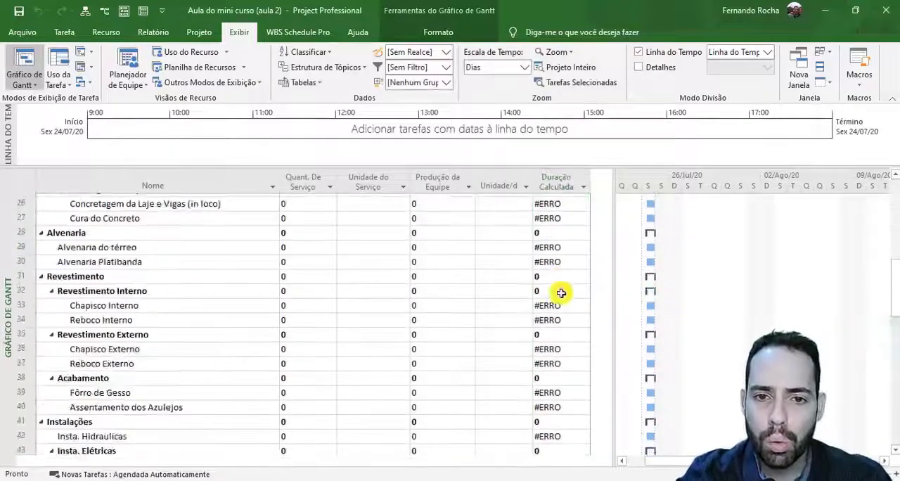
pyautogui.scroll(13, 561, 293)
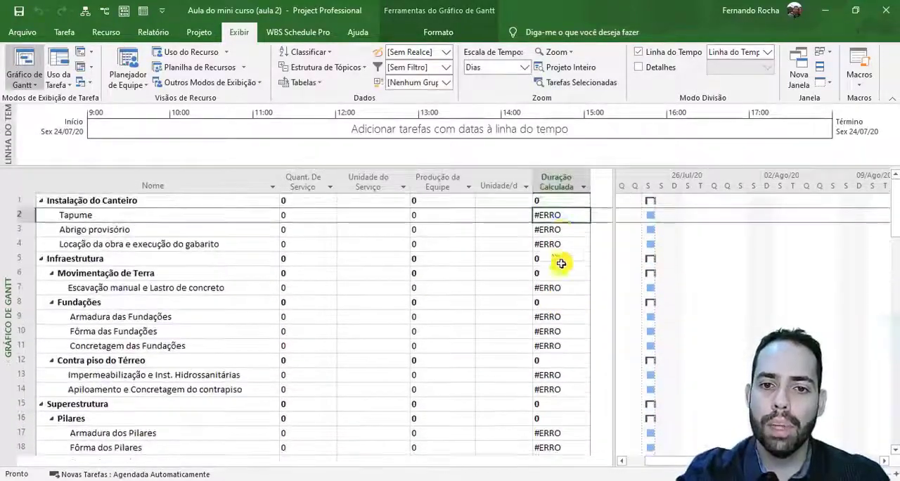
pyautogui.click(561, 229)
pyautogui.click(562, 241)
pyautogui.click(552, 214)
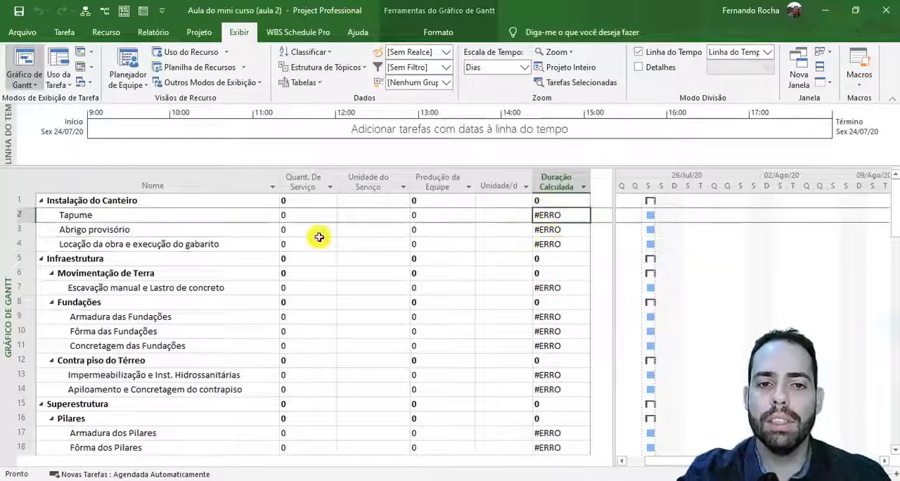
pyautogui.click(309, 215)
pyautogui.click(446, 214)
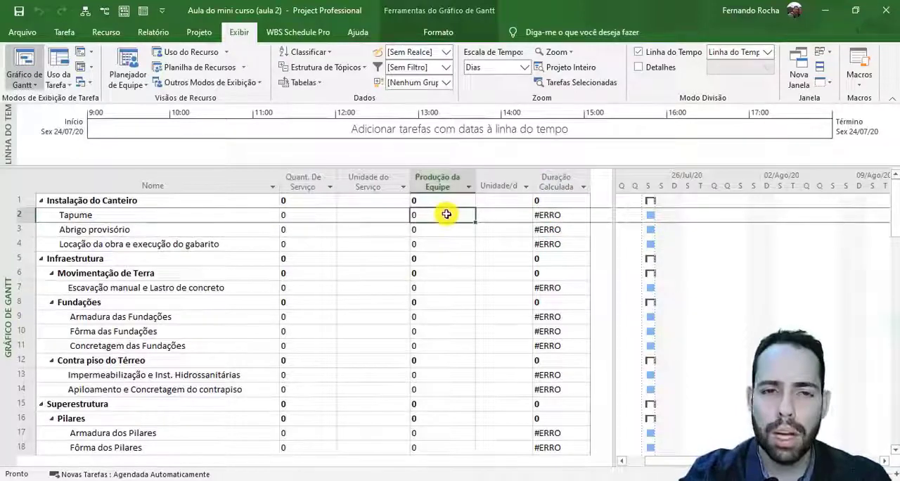
# - Set the Tapume task's Quant. De Serviço to 100 and its Produção da Equipe to 10
pyautogui.click(300, 220)
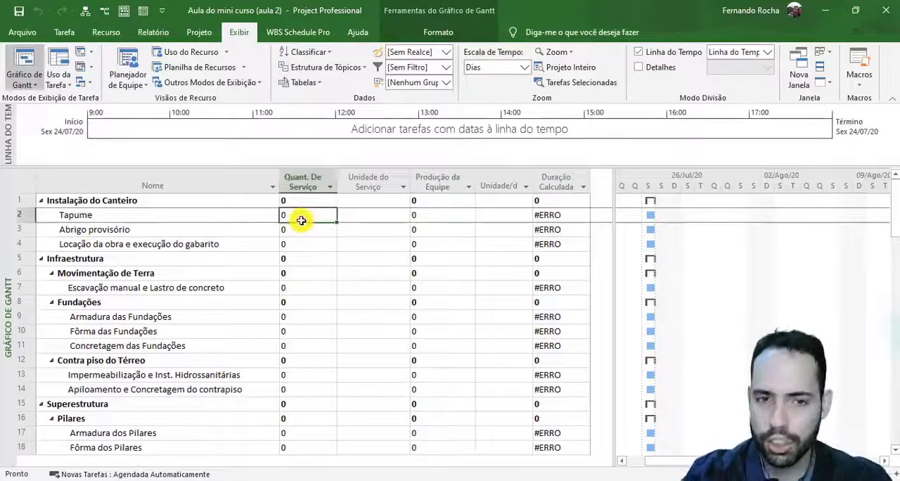
pyautogui.write('100')
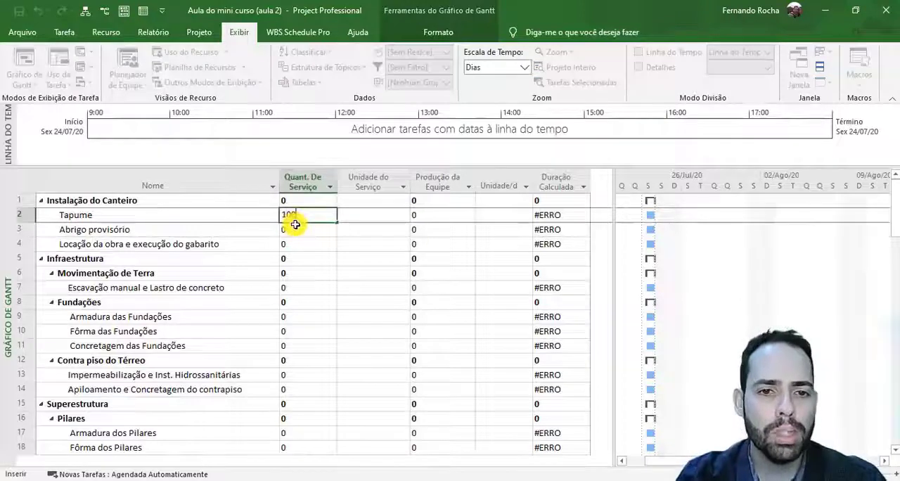
pyautogui.click(427, 217)
pyautogui.write('10')
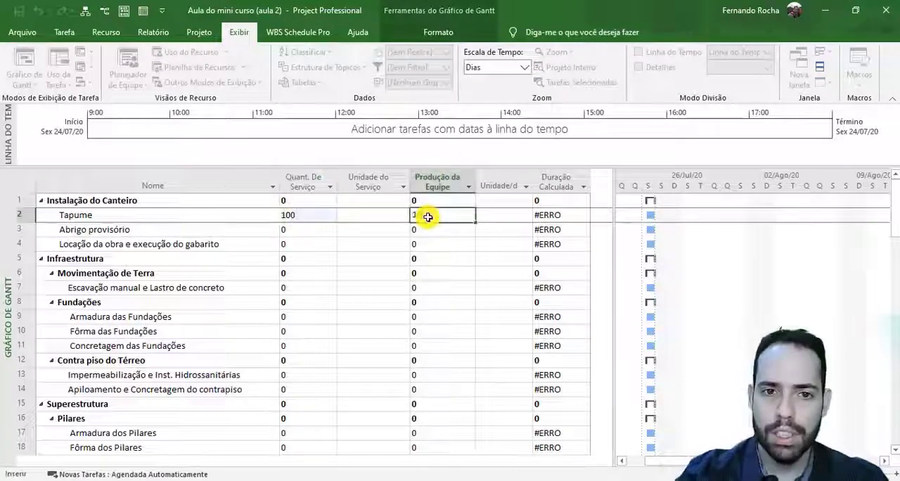
pyautogui.press('Return')
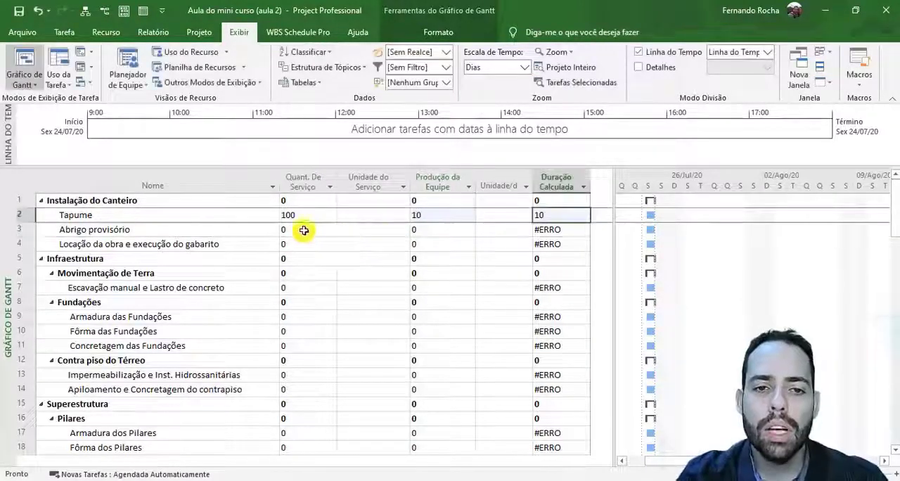
# - Set the Abrigo provisório task's Quant. De Serviço to 50 and its Produção da Equipe to 2
pyautogui.click(302, 229)
pyautogui.write('50')
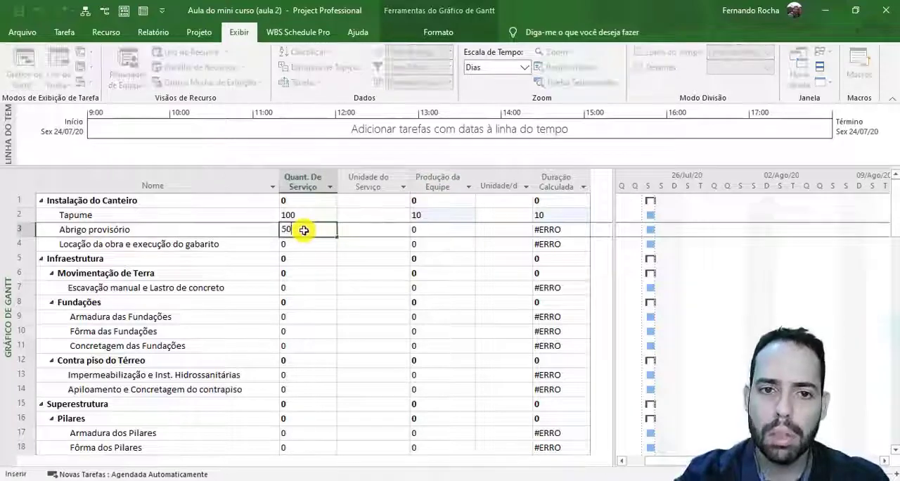
pyautogui.click(435, 224)
pyautogui.write('2')
pyautogui.press('Return')
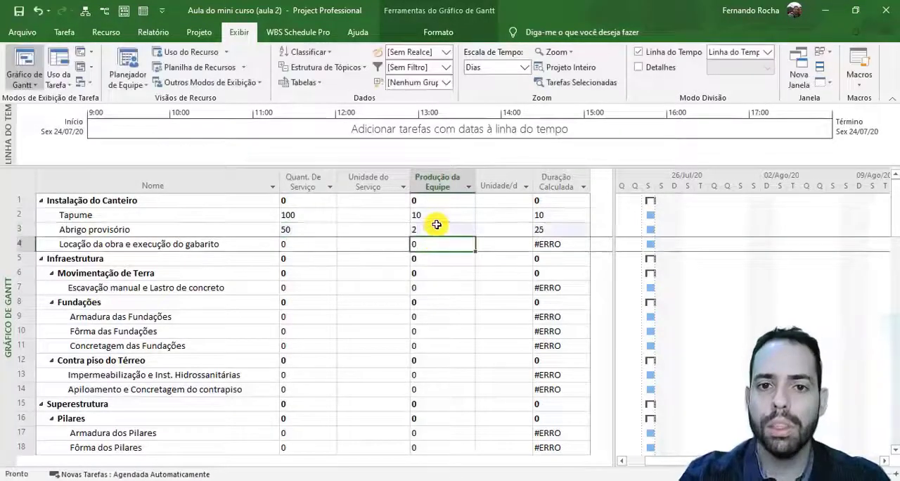
# - Set Quant. De Serviço to 1 and Produção da Equipe to 2 for the Locação da obra e execução do gabarito task
pyautogui.click(331, 242)
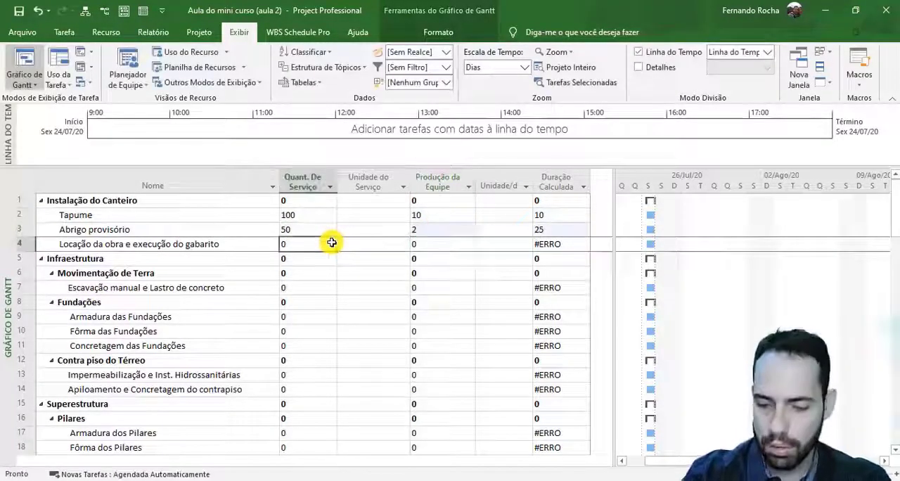
pyautogui.write('100')
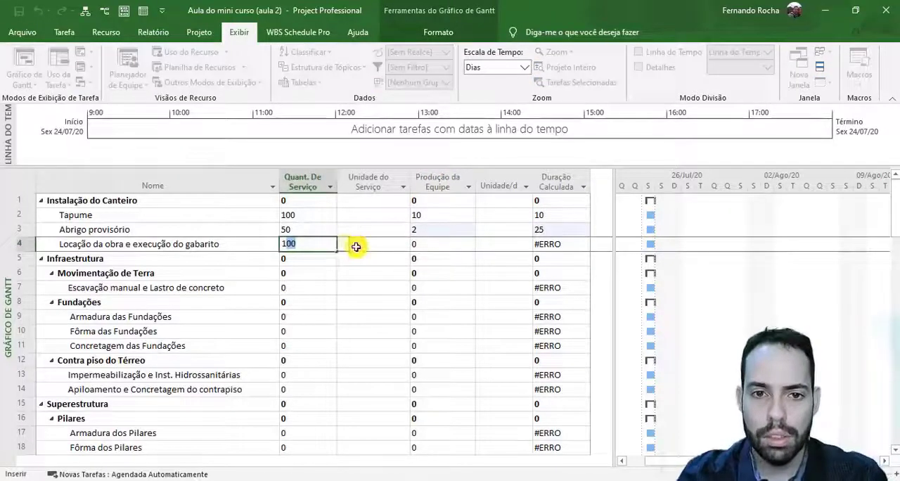
pyautogui.press('Delete')
pyautogui.click(443, 242)
pyautogui.write('2')
pyautogui.press('Return')
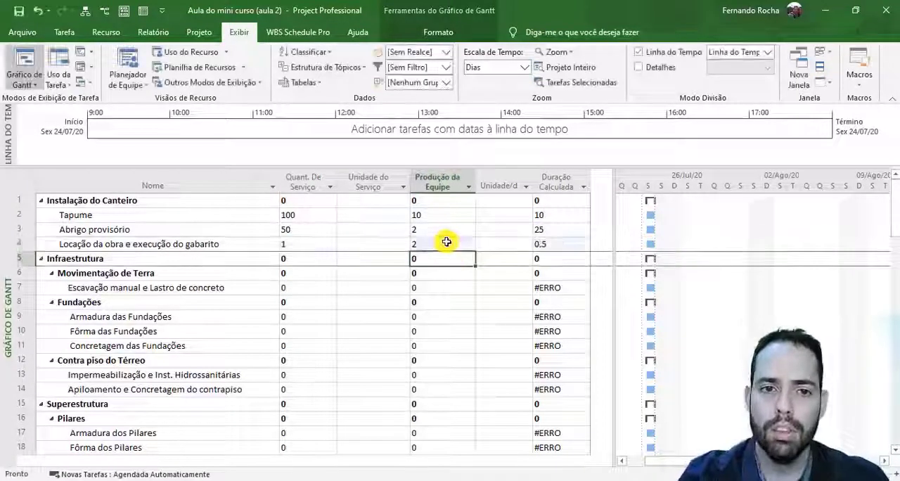